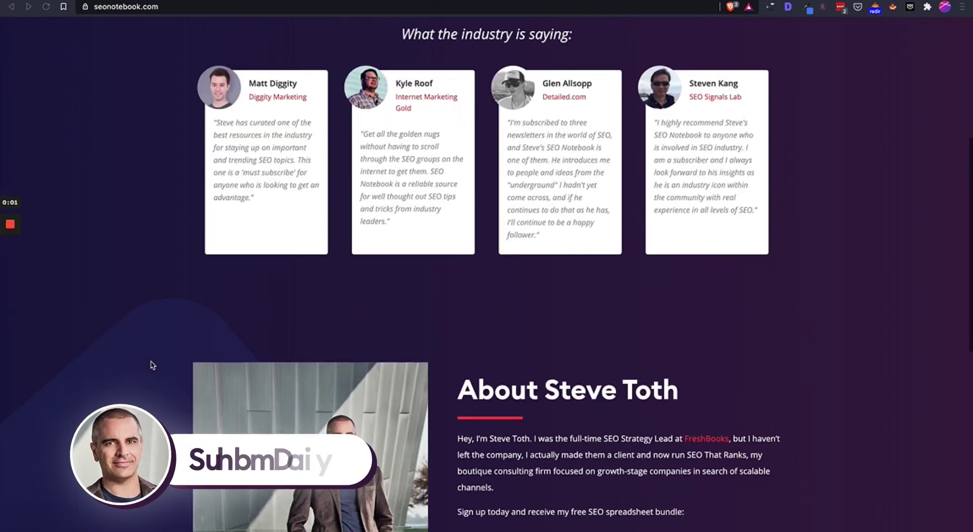
Look over the seonotebook.com homepage, from the industry testimonials and About section back up to the newsletter sign-up form
scroll(151, 365, "down", 5)
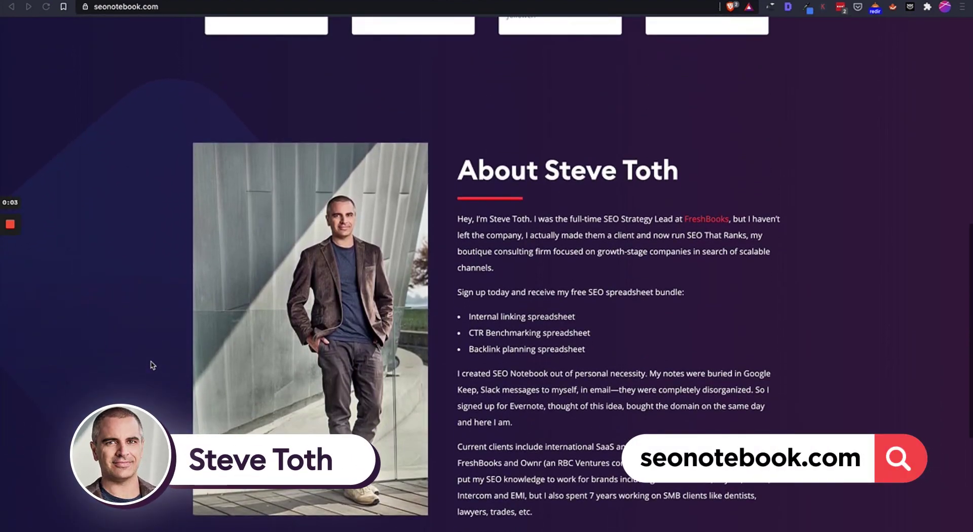
scroll(151, 364, "up", 10)
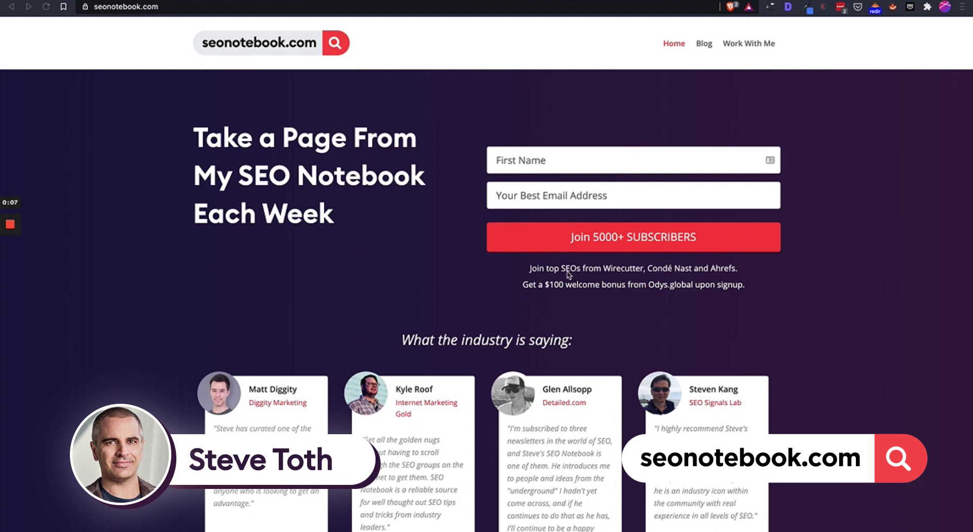
mouse_move(1, 196)
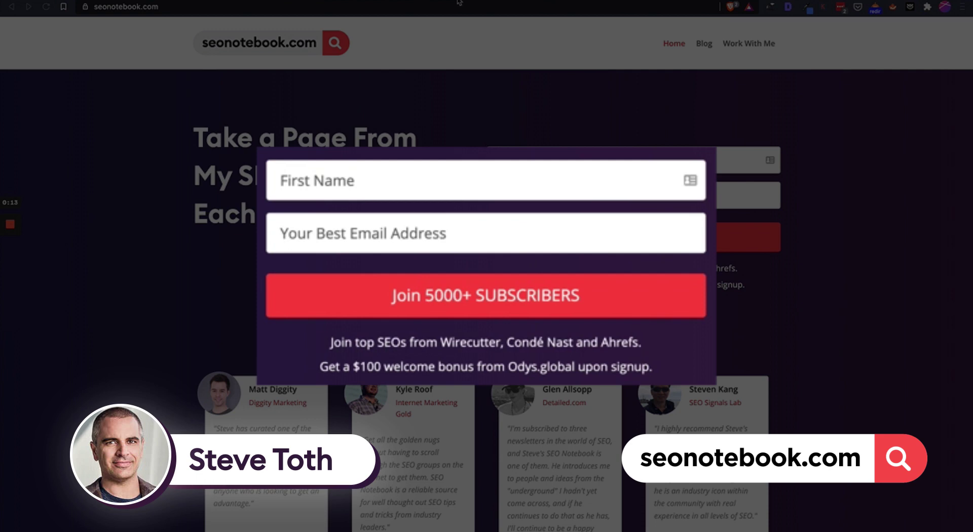
Switch to the seorulerlab.com page and look through its free SEO tools, VIP treatment and Patreon sections
key("ctrl+Tab")
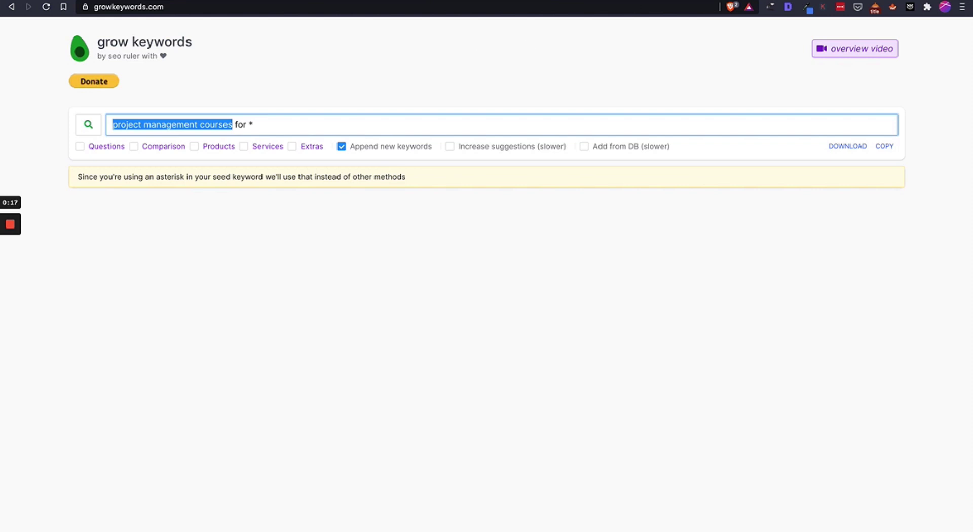
key("ctrl+Tab")
scroll(712, 217, "down", 5)
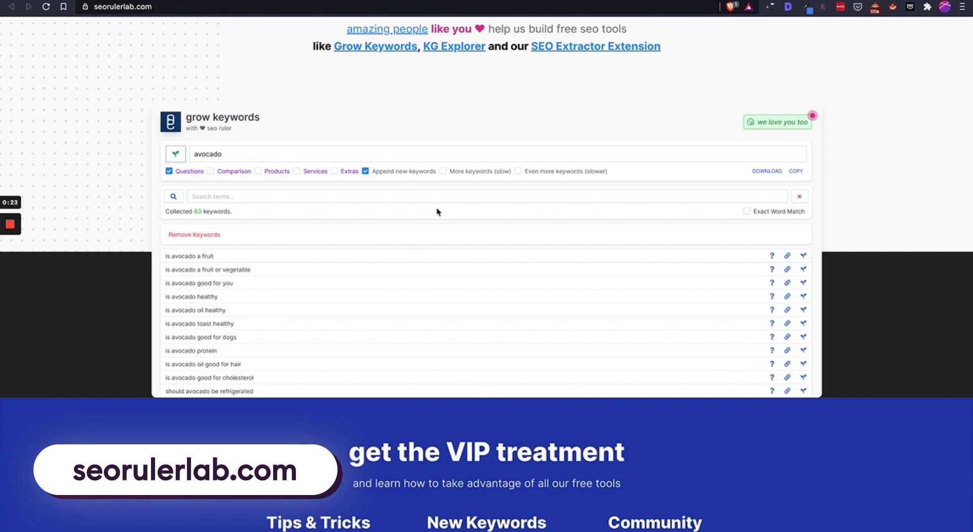
scroll(437, 210, "down", 10)
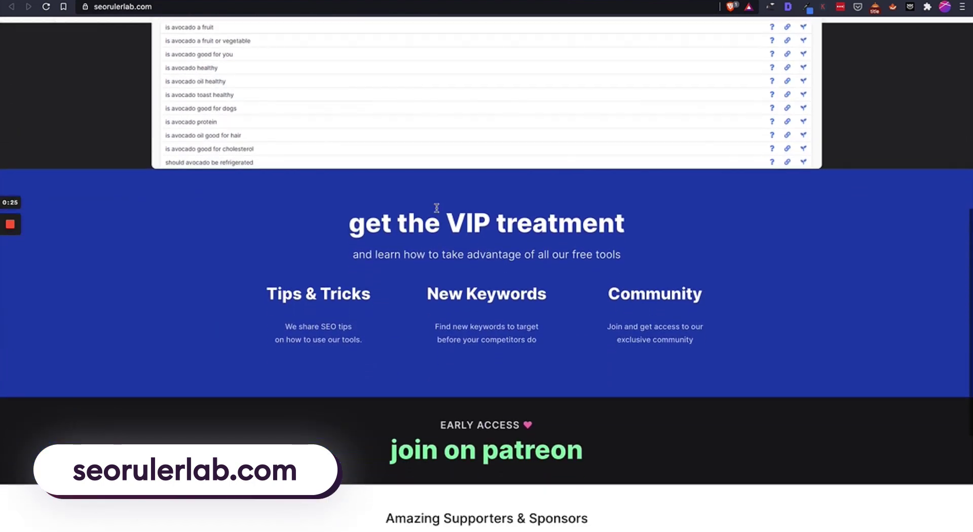
scroll(460, 130, "up", 15)
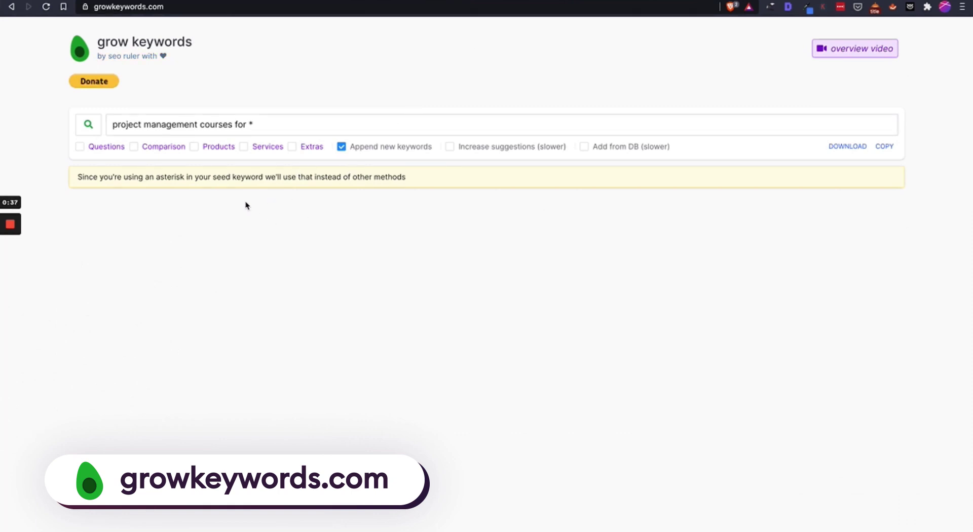
Collect keyword suggestions on growkeywords.com for "project management courses for *" with Increase suggestions enabled, and look through the list
left_click(132, 124)
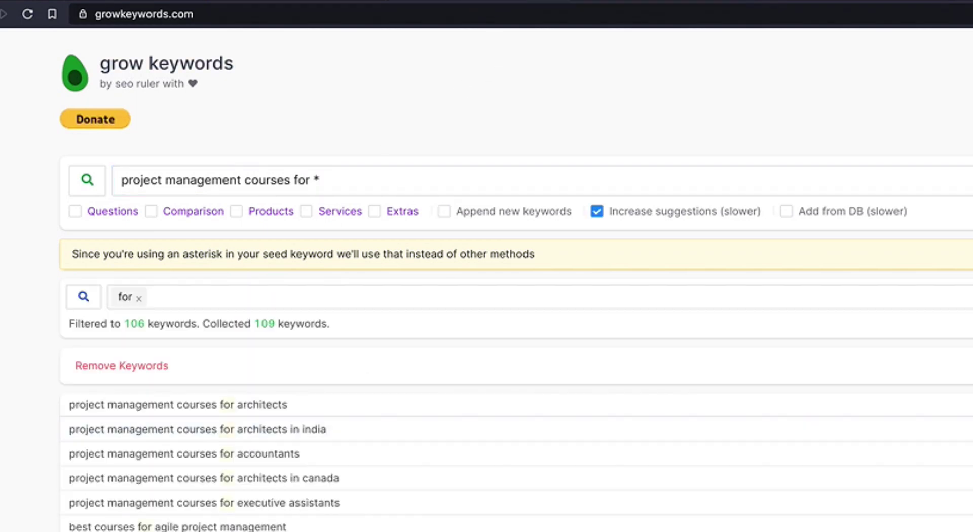
scroll(238, 343, "down", 4)
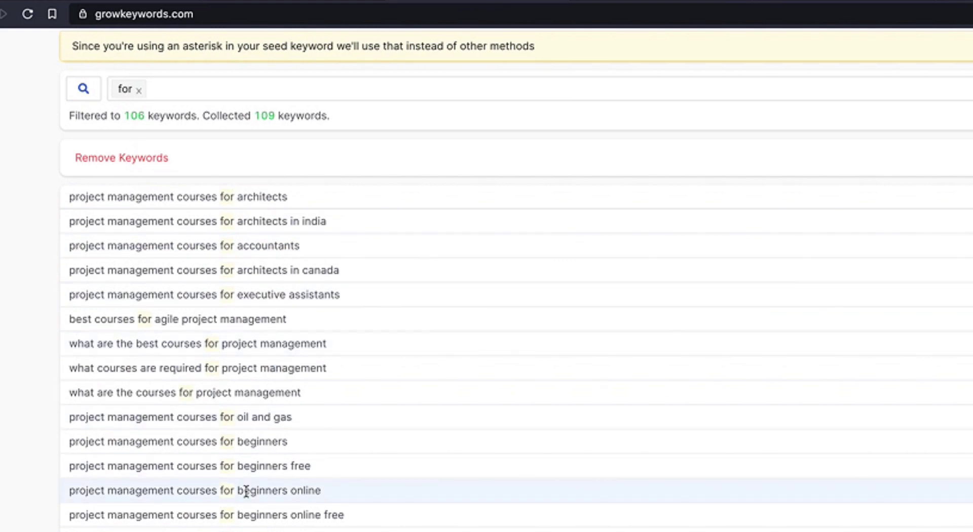
scroll(245, 491, "up", 4)
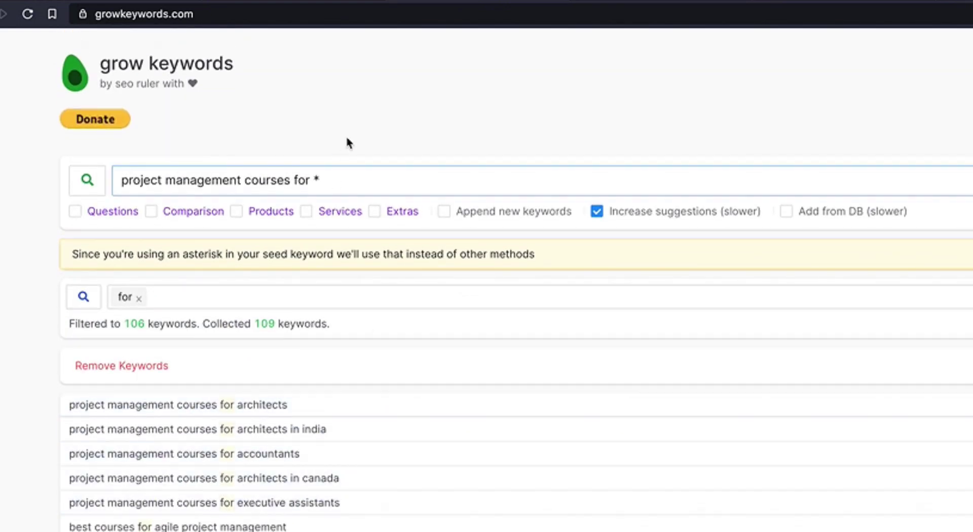
left_click(302, 185)
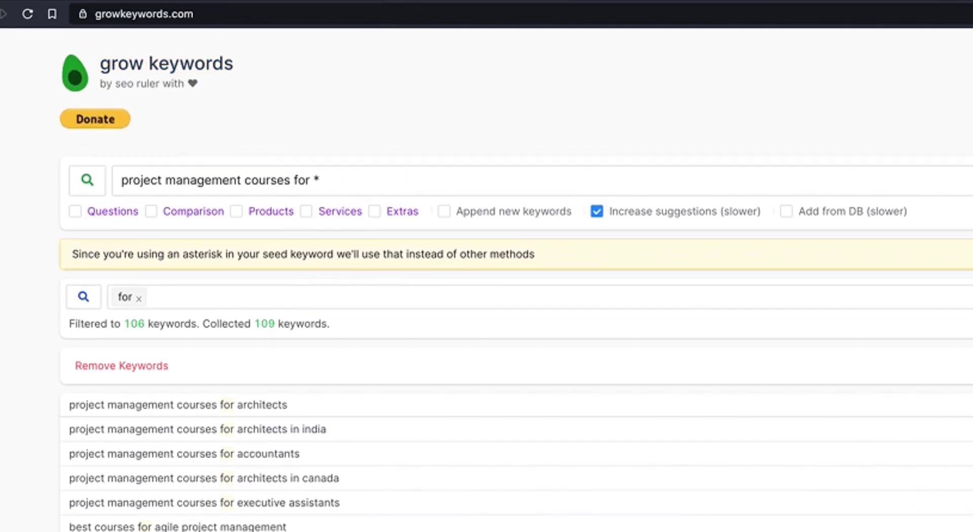
Copy the keyword list filtered by "for" and switch to the Google Sheets spreadsheet of course keywords
left_click(123, 301)
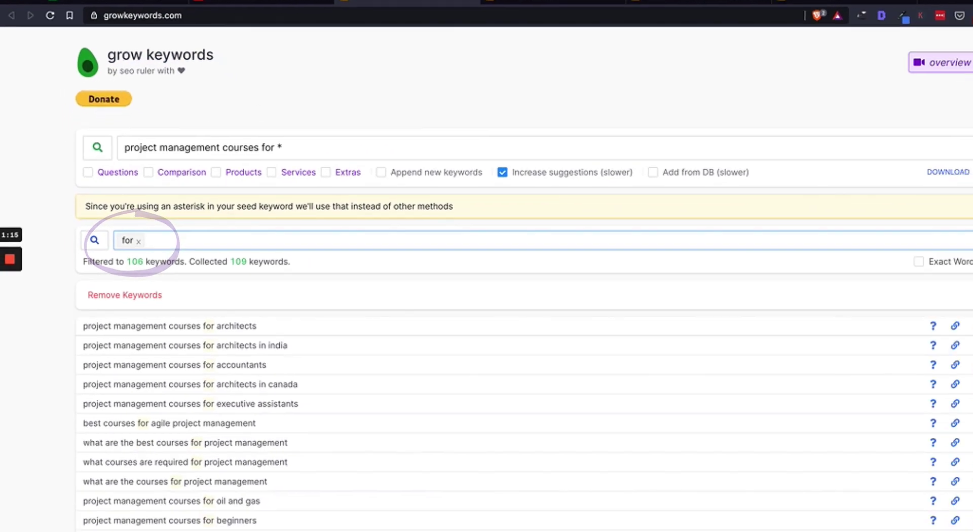
left_click(884, 147)
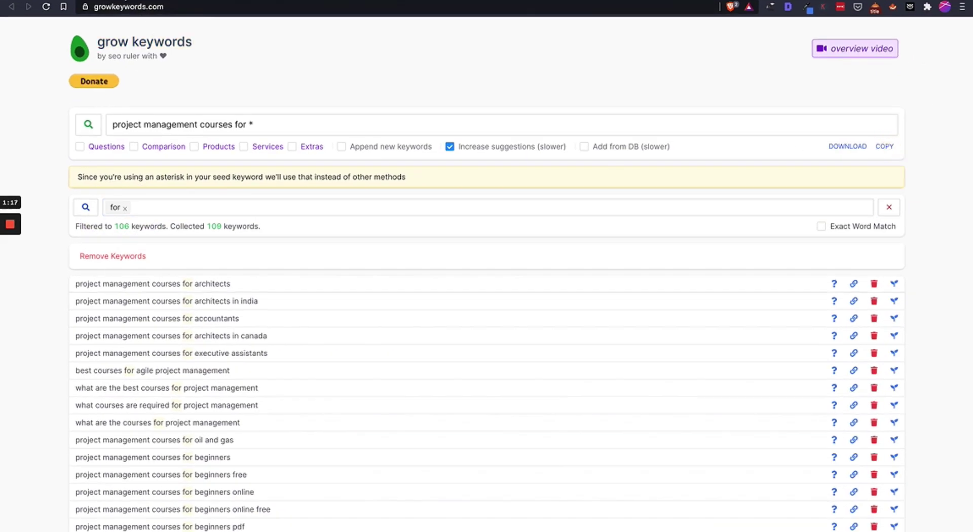
key("ctrl+Tab")
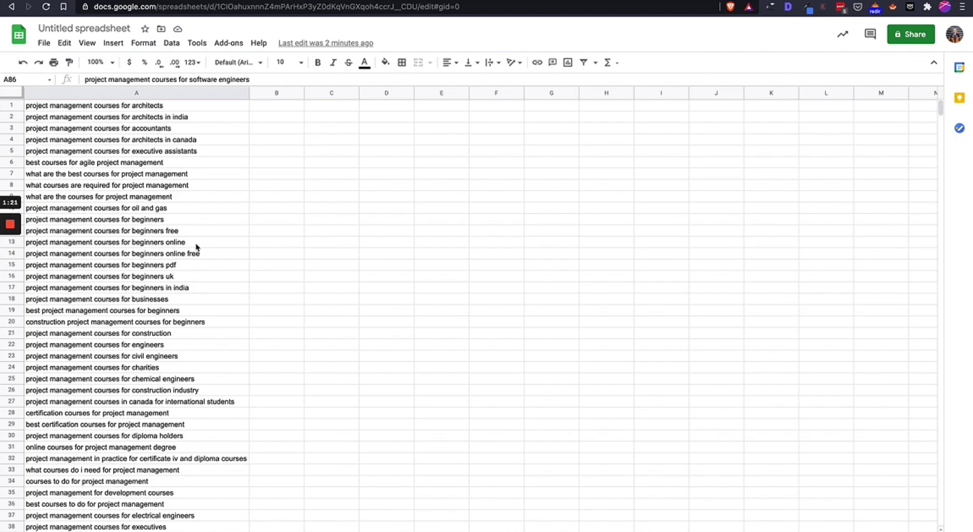
Examine the "engineers" term in the keyword "project management courses for engineers" in row 22
left_click(159, 345)
double_click(156, 344)
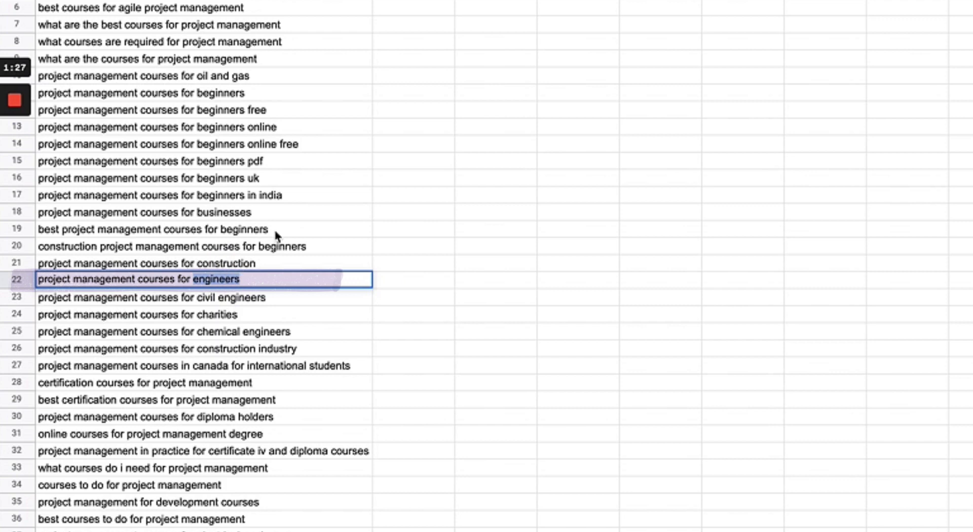
left_click(275, 230)
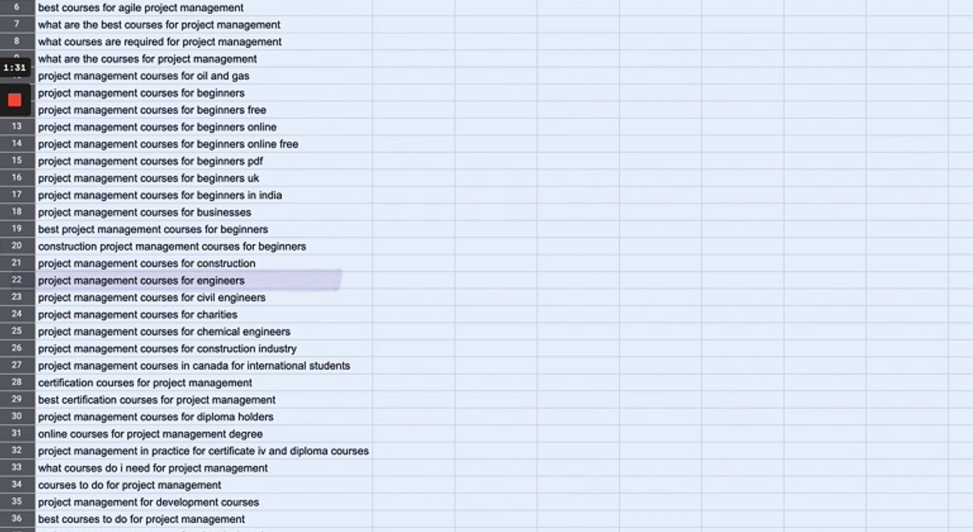
Add a filter to the whole sheet and limit column A to rows whose text contains "engineers"
key("ctrl+a")
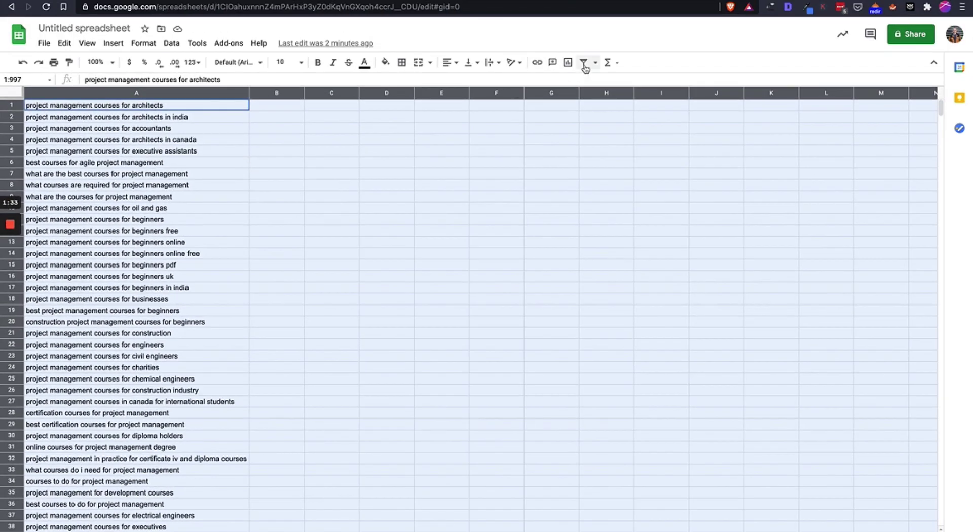
left_click(583, 63)
left_click(243, 105)
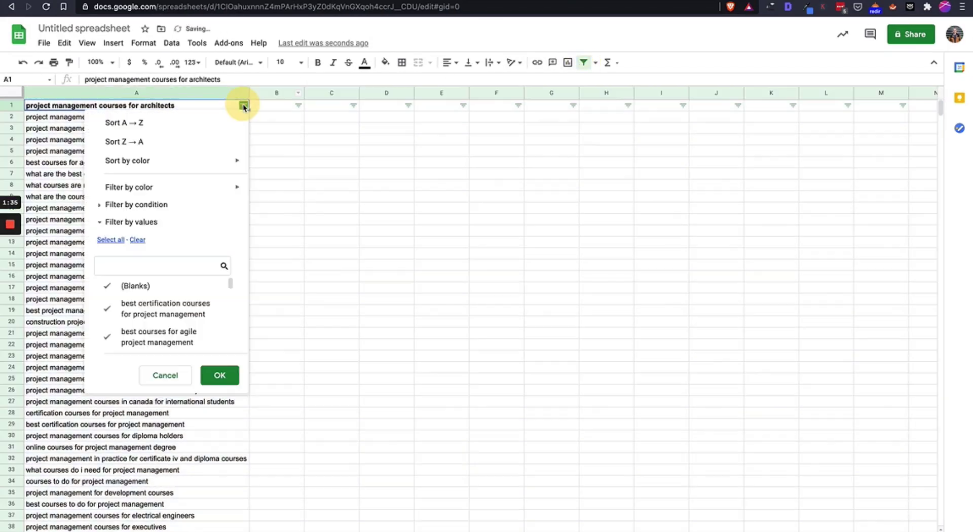
left_click(159, 203)
left_click(158, 229)
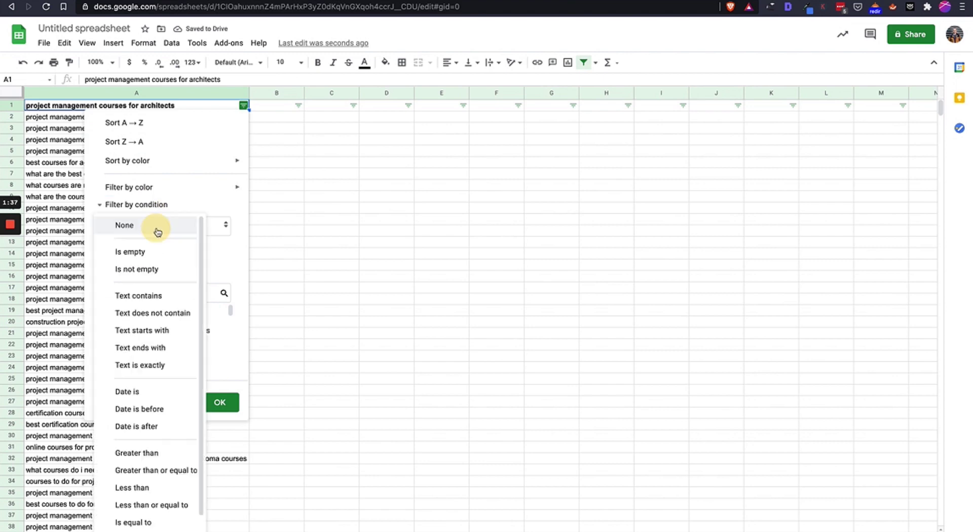
left_click(152, 297)
left_click(156, 249)
type("engineers")
left_click(220, 430)
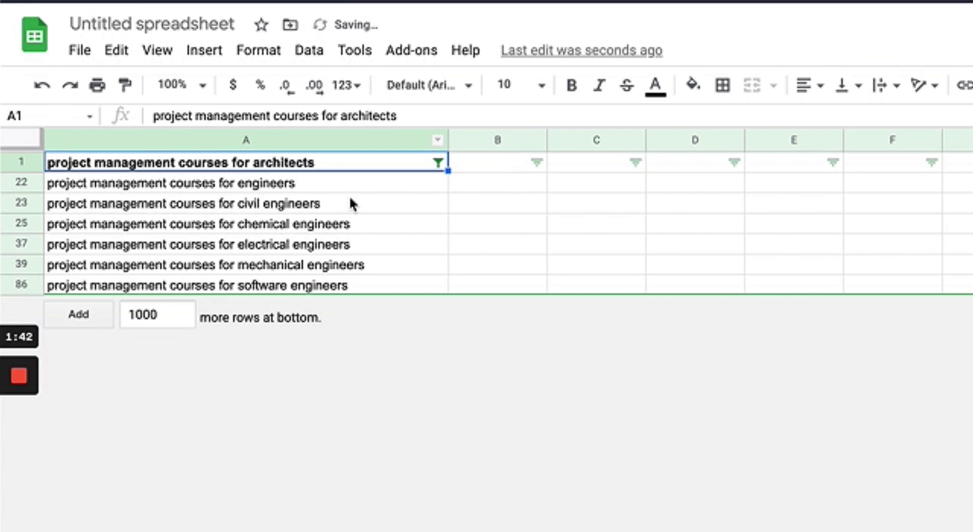
Examine the filtered keywords, comparing the general engineers keyword with the civil, chemical and software engineers variations
left_click(352, 189)
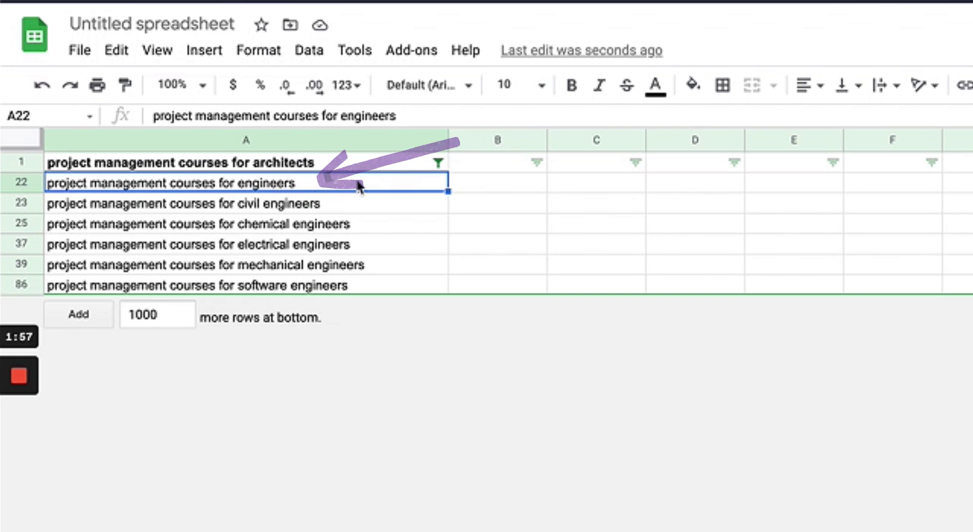
left_click(287, 207)
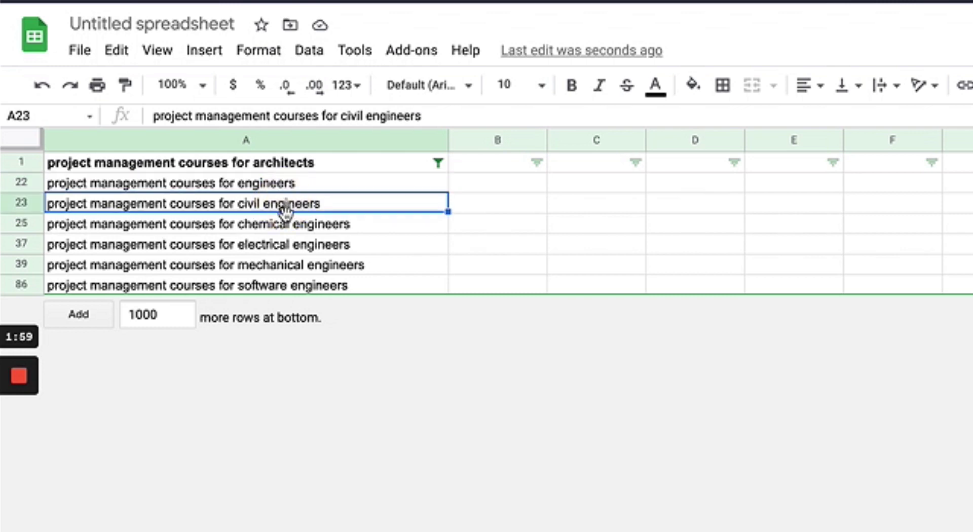
left_click(289, 224)
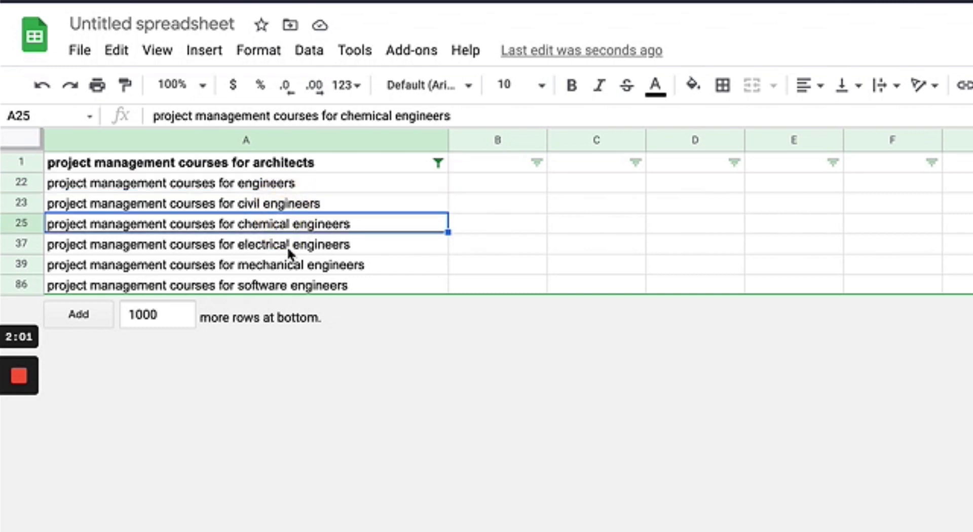
left_click(288, 286)
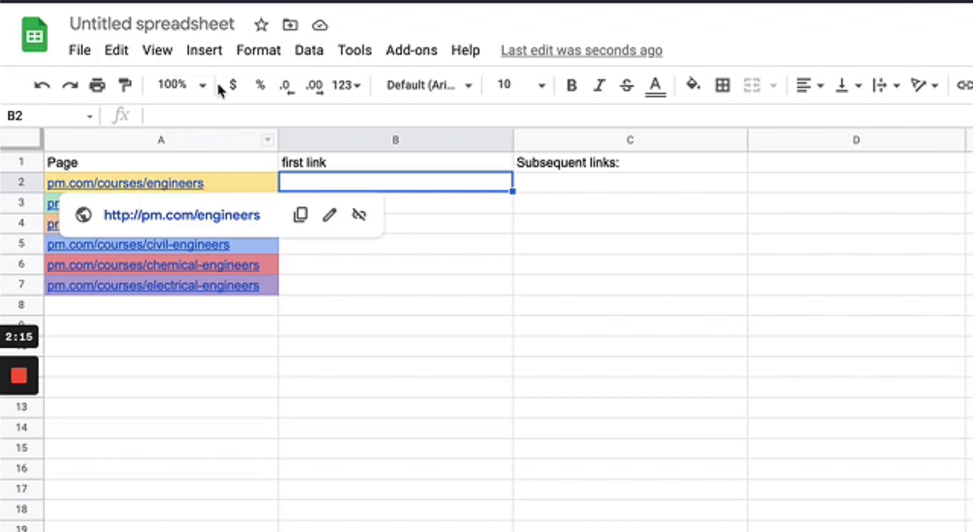
Set the zoom of the internal linking sheet to 125%
left_click(161, 55)
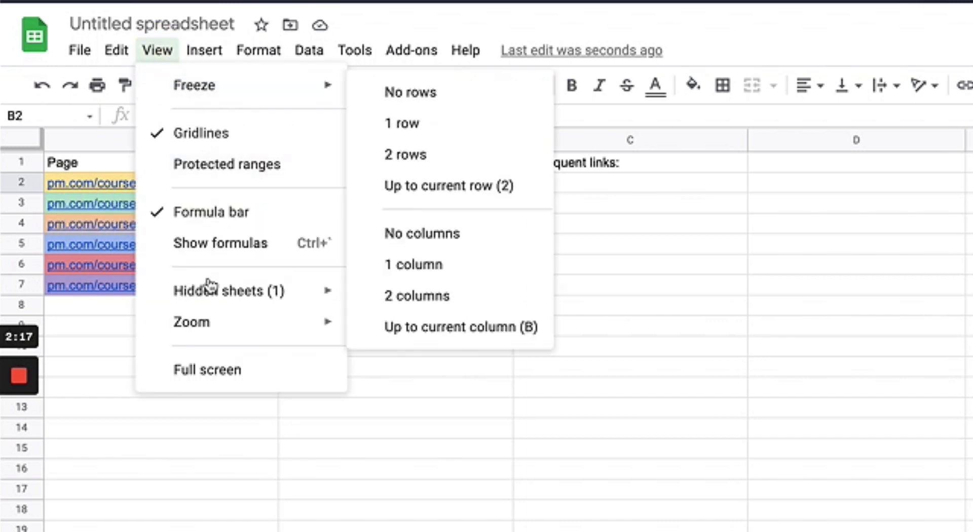
mouse_move(218, 328)
left_click(414, 456)
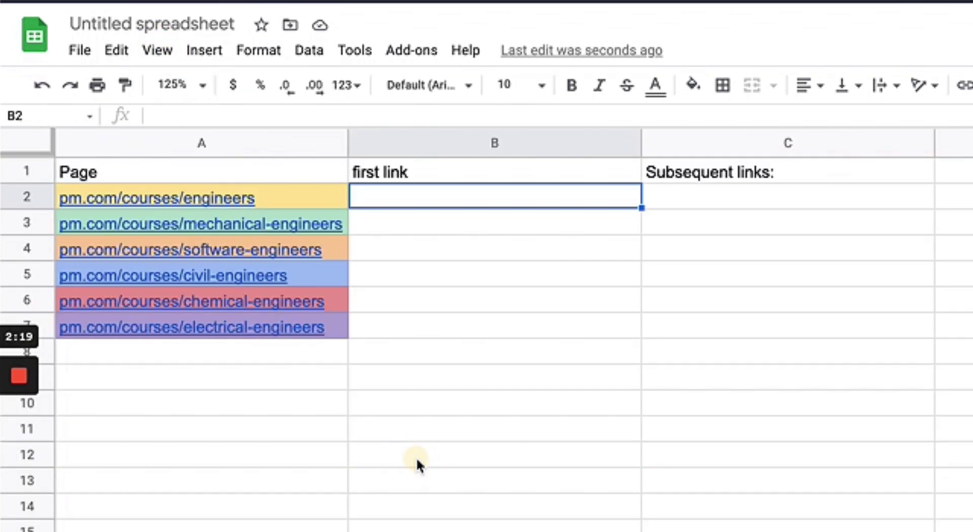
Review the page URLs in column A, comparing the parent engineers page with the specialised engineer pages
mouse_move(161, 205)
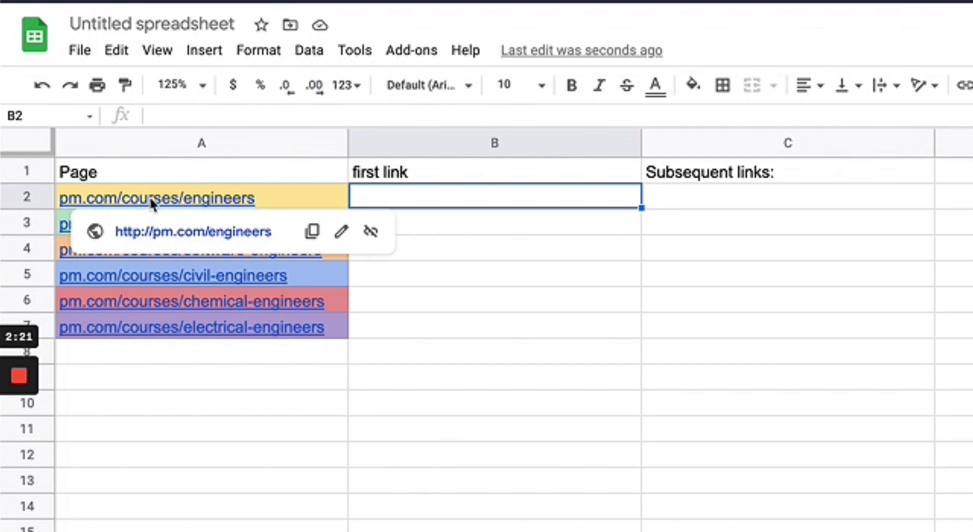
left_click(159, 199)
left_click(397, 382)
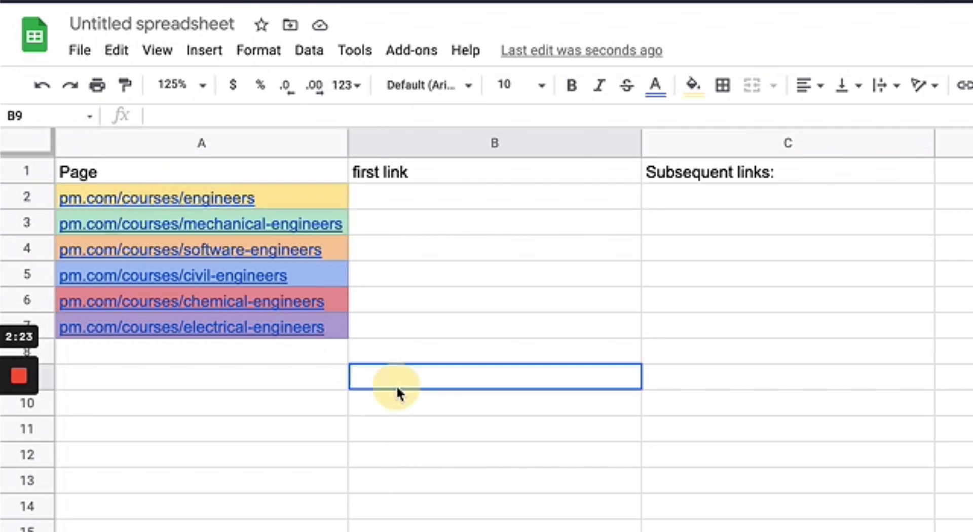
left_click(388, 201)
mouse_move(328, 201)
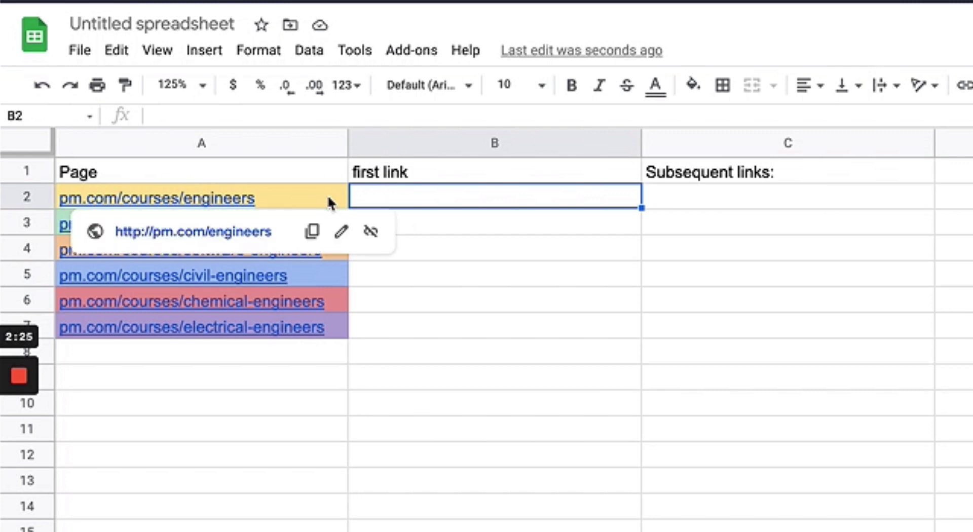
left_click(451, 230)
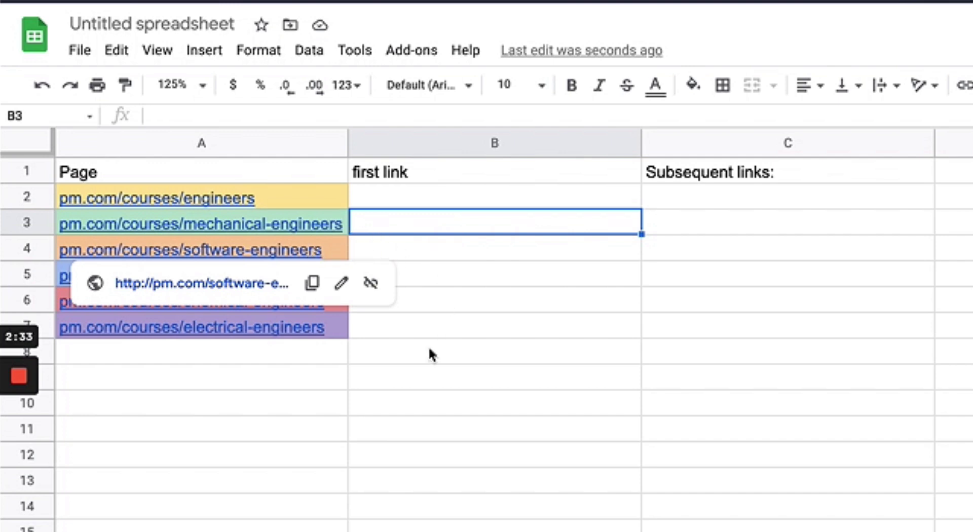
left_click(310, 332)
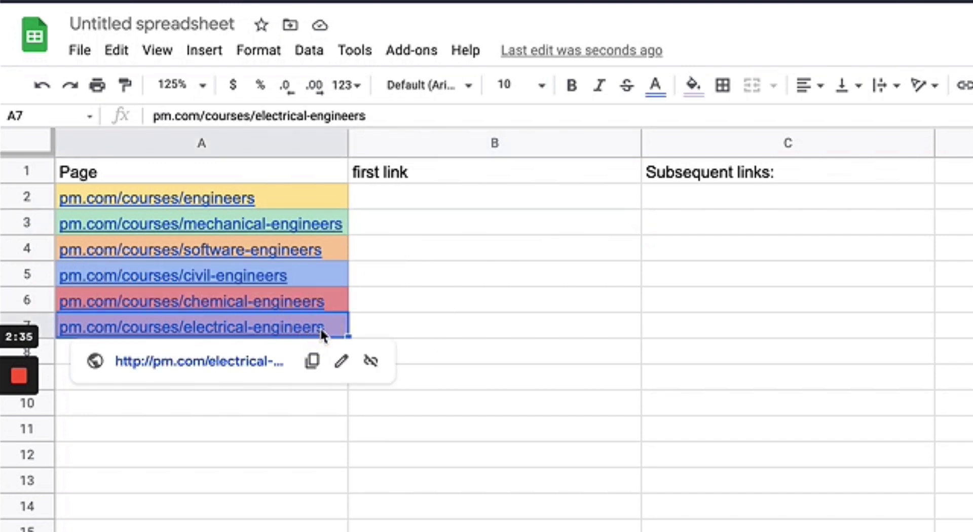
Copy the pm.com/courses/engineers link into the first link column for all specialised engineer pages, cells B3 to B7
left_click(305, 197)
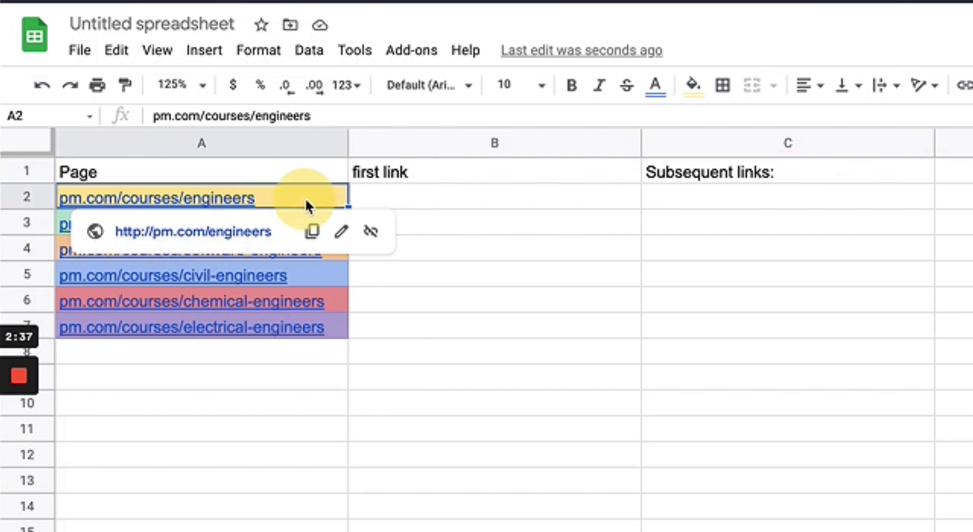
key("ctrl+c")
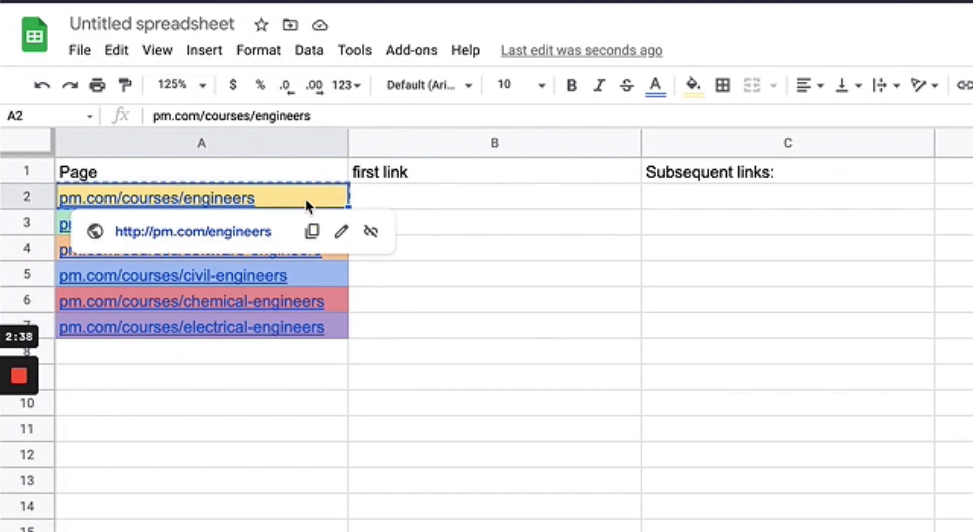
left_click(454, 228)
key("ctrl+v")
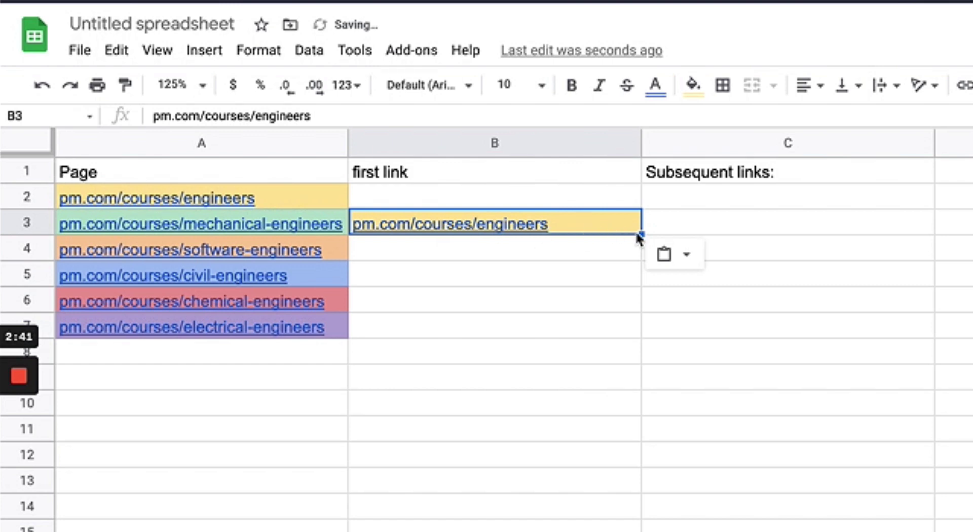
left_click_drag(641, 234, 614, 329)
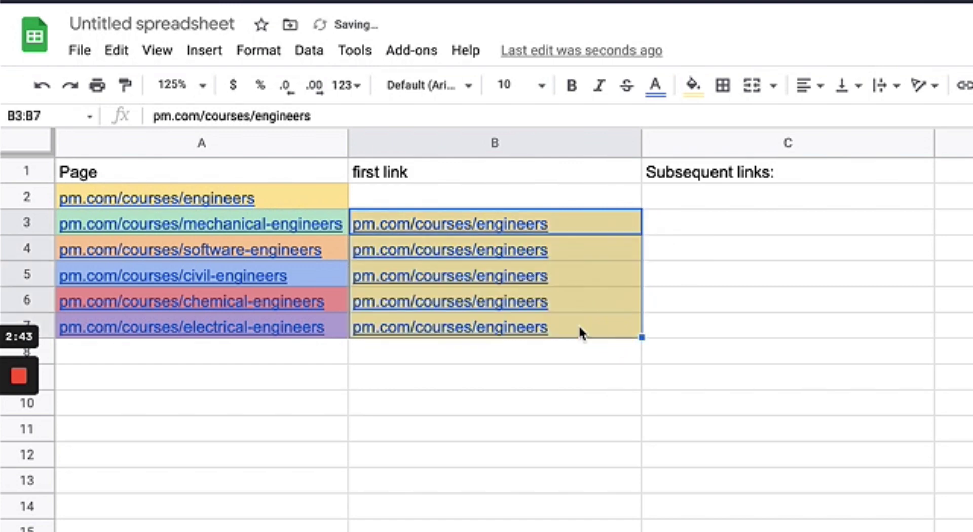
Copy the pm.com/courses/mechanical-engineers link from A3 into B2 as the first link for the parent engineers page
left_click(306, 224)
key("ctrl+c")
left_click(396, 198)
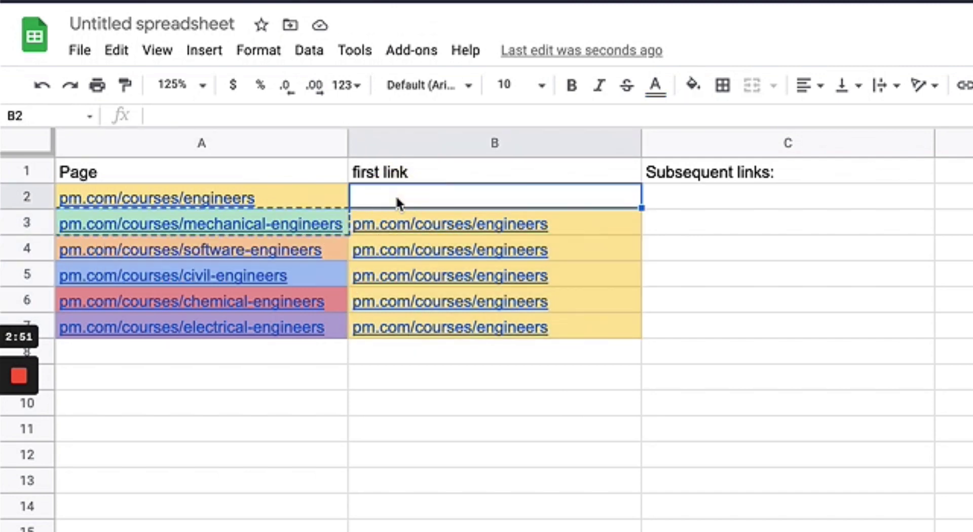
key("ctrl+v")
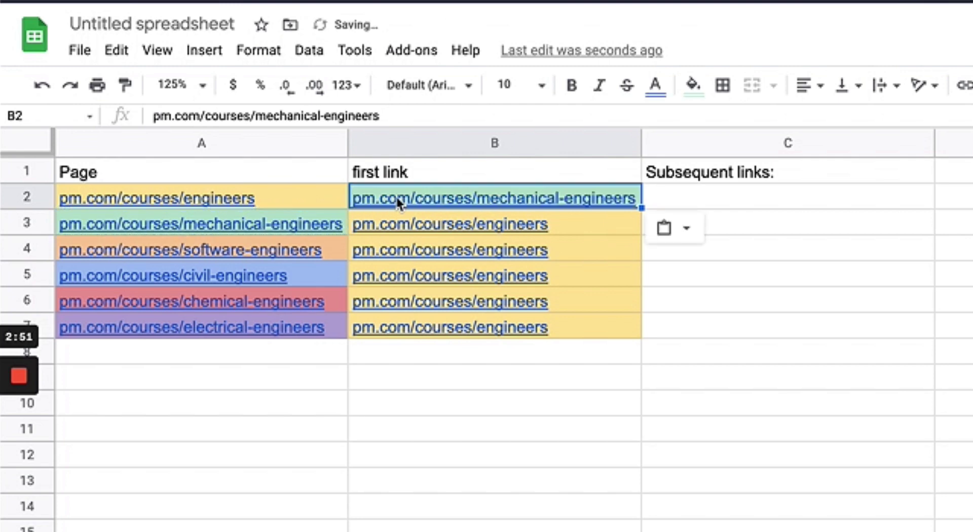
left_click(481, 199)
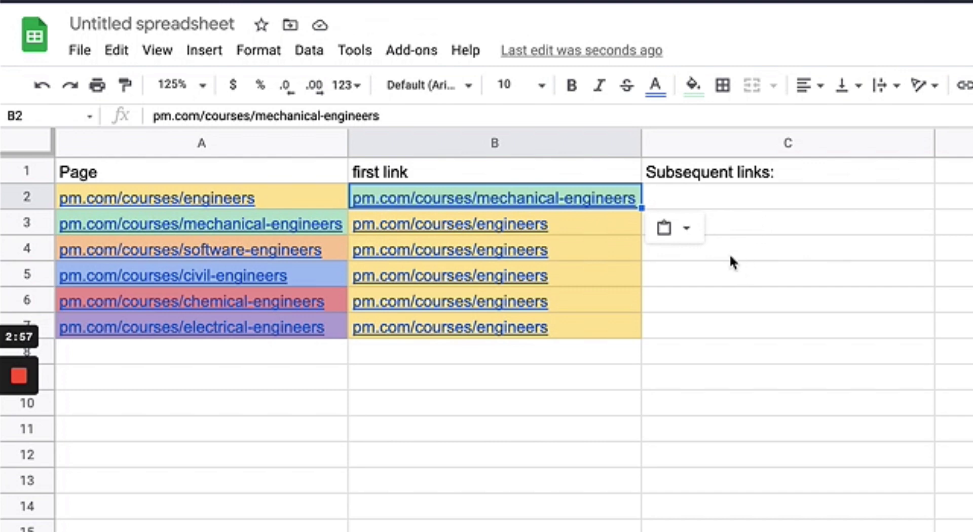
mouse_move(294, 231)
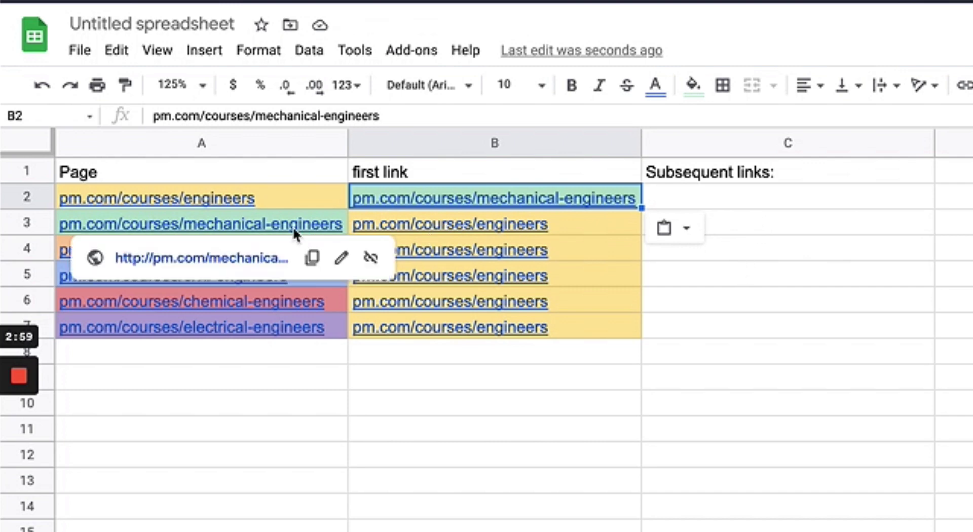
left_click(293, 226)
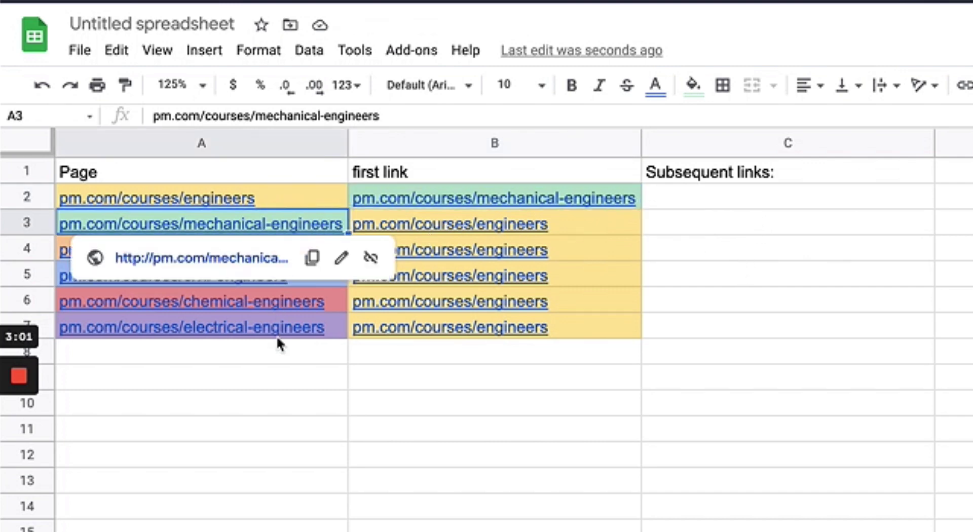
Enter =TRANSPOSE(A4:A7) in C2 to list the parent engineers page's subsequent links across the row
left_click(691, 204)
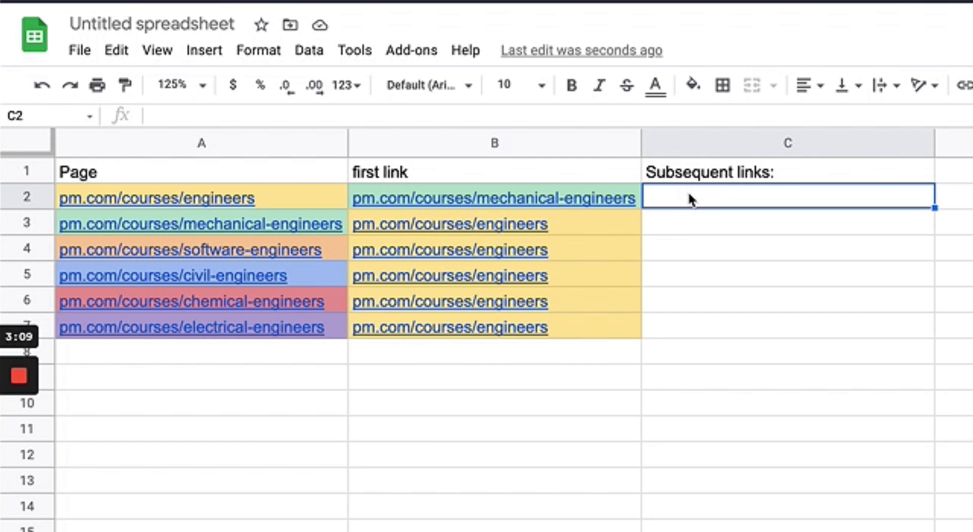
type("=tran")
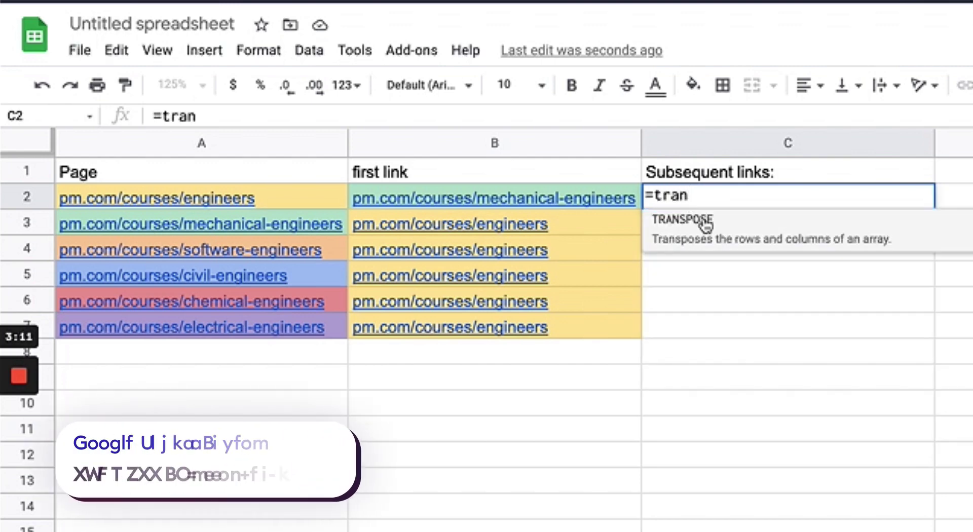
left_click(709, 223)
left_click(297, 224)
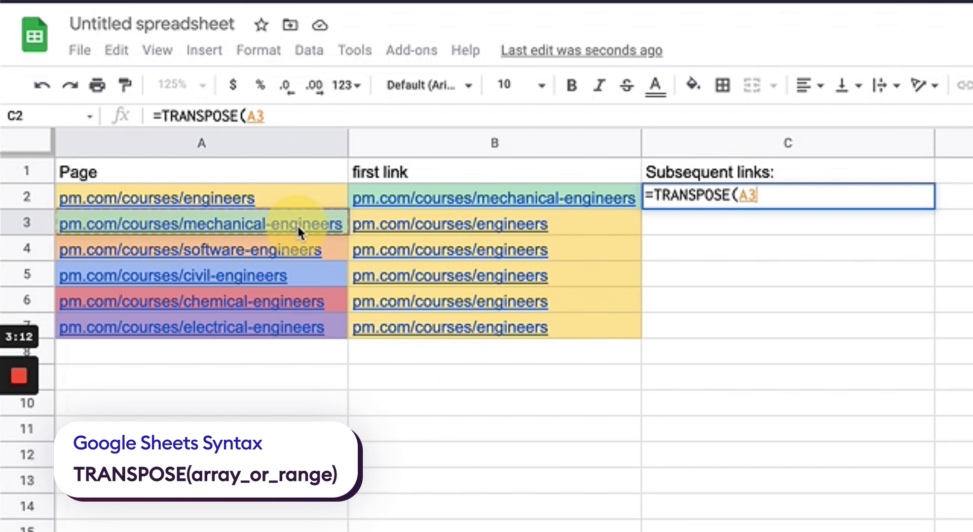
left_click(286, 327, "shift")
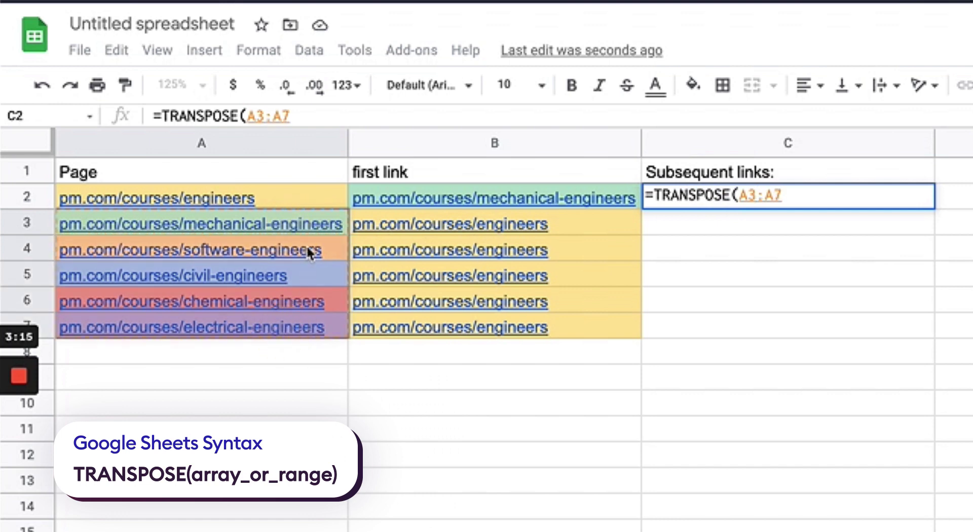
left_click(306, 245)
left_click(289, 324, "shift")
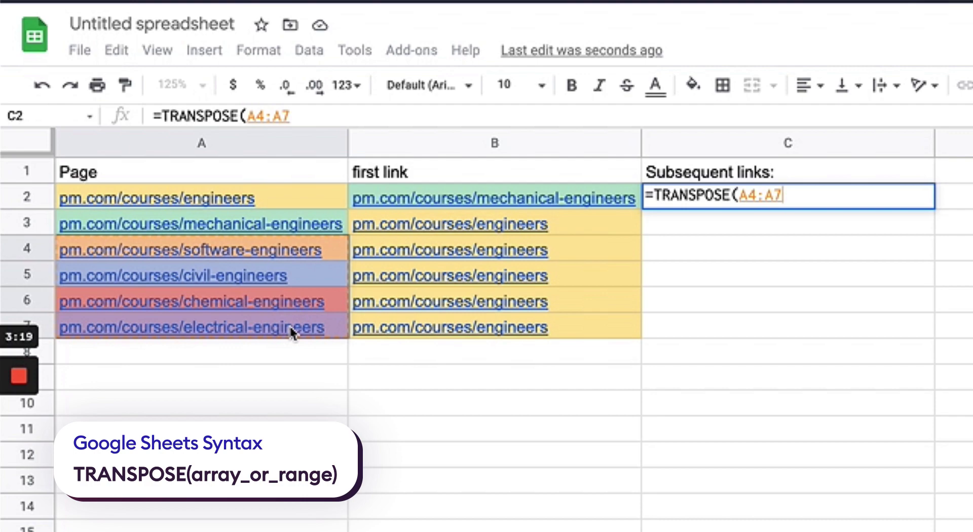
type(")")
key("Return")
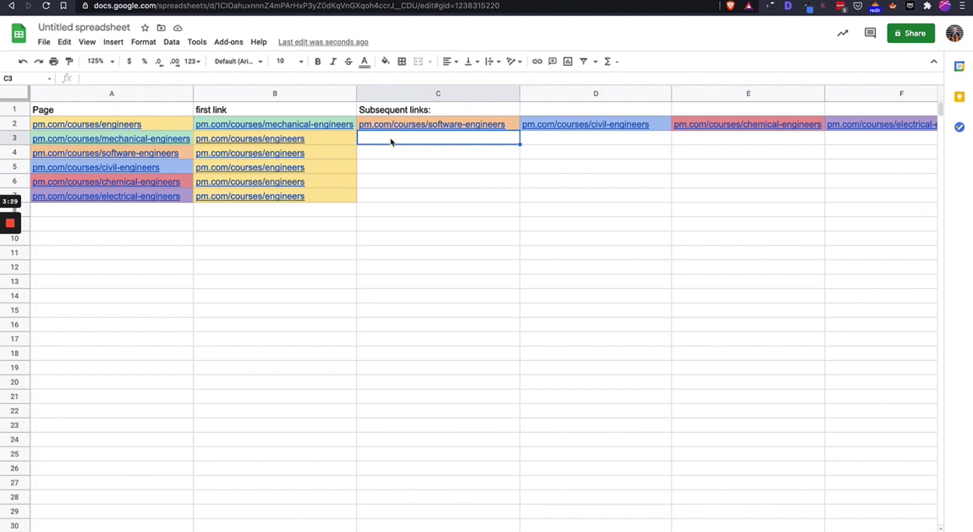
Enter =TRANSPOSE(A4:A7) in C3 to fill the subsequent links for the mechanical engineers page
type("=tra")
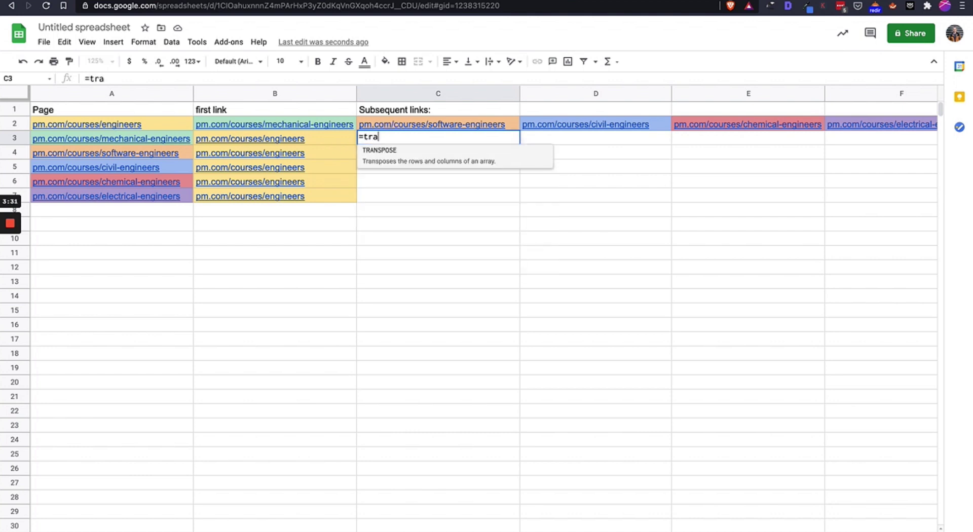
type("n")
key("Tab")
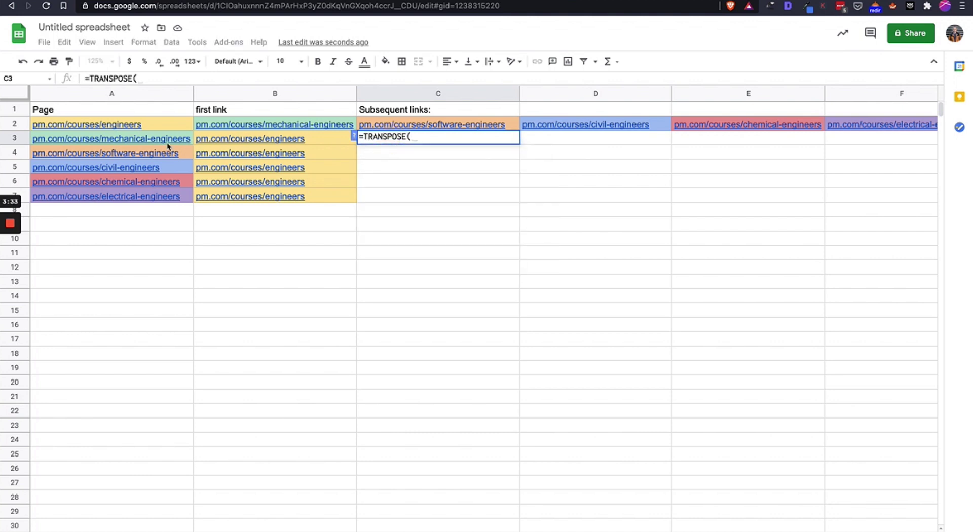
left_click(166, 154)
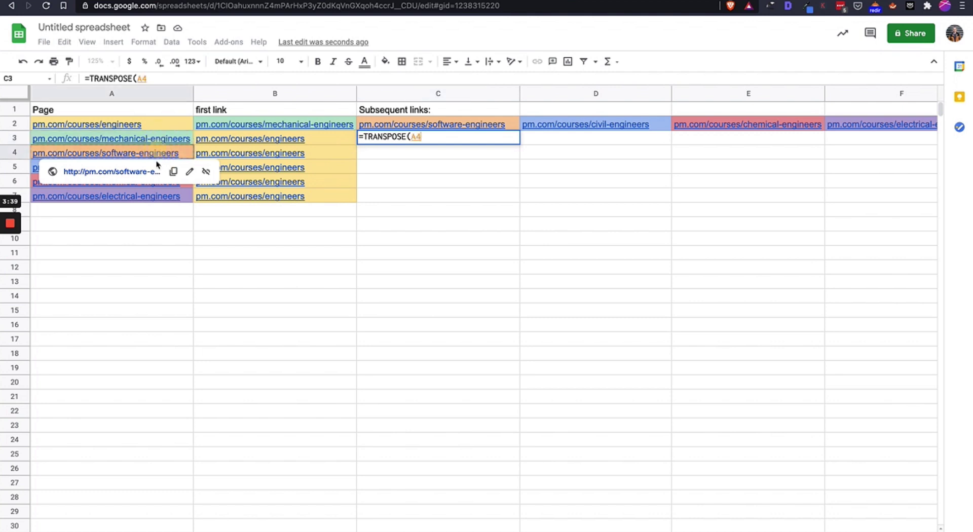
left_click(154, 197, "shift")
type(")")
key("Return")
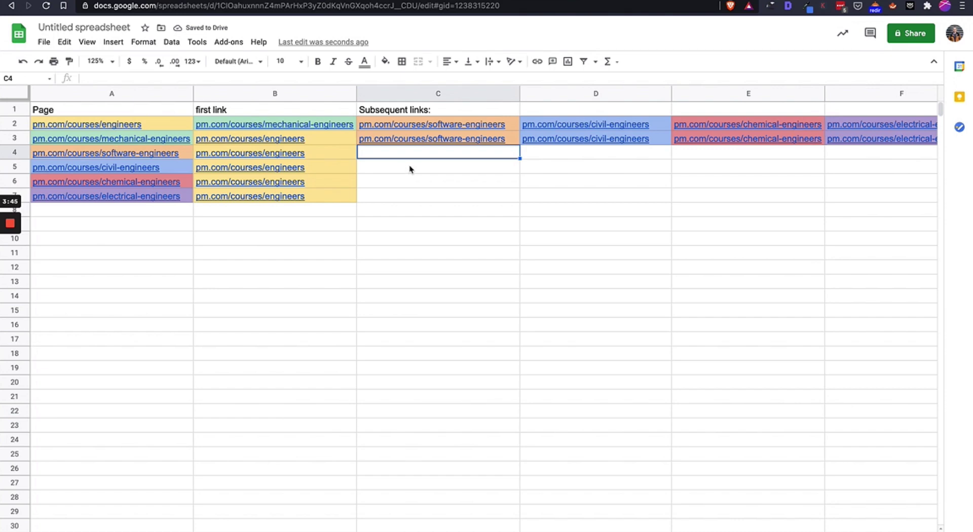
scroll(409, 169, "right", 5)
scroll(409, 169, "left", 5)
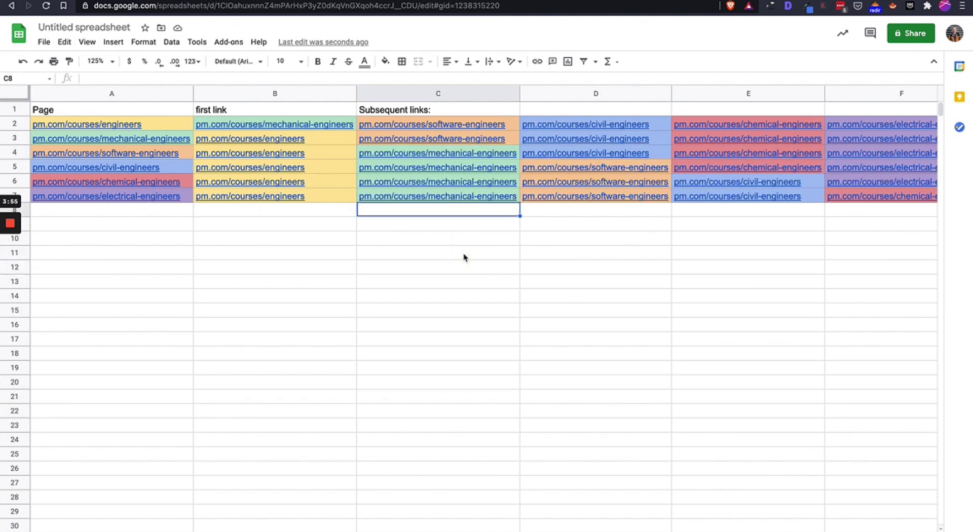
Set the zoom of the internal linking sheet to 100%
mouse_move(259, 199)
left_click(113, 45)
left_click(113, 44)
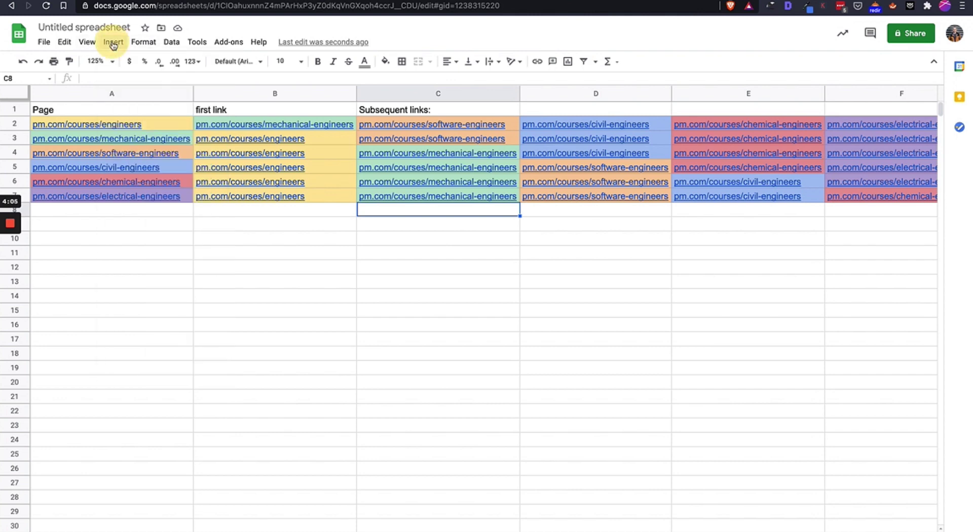
left_click(86, 43)
mouse_move(135, 192)
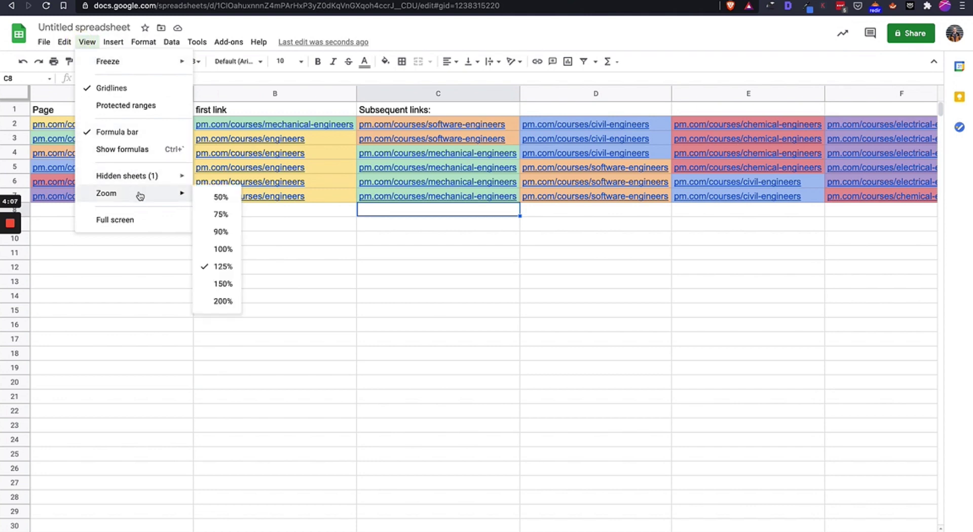
left_click(231, 251)
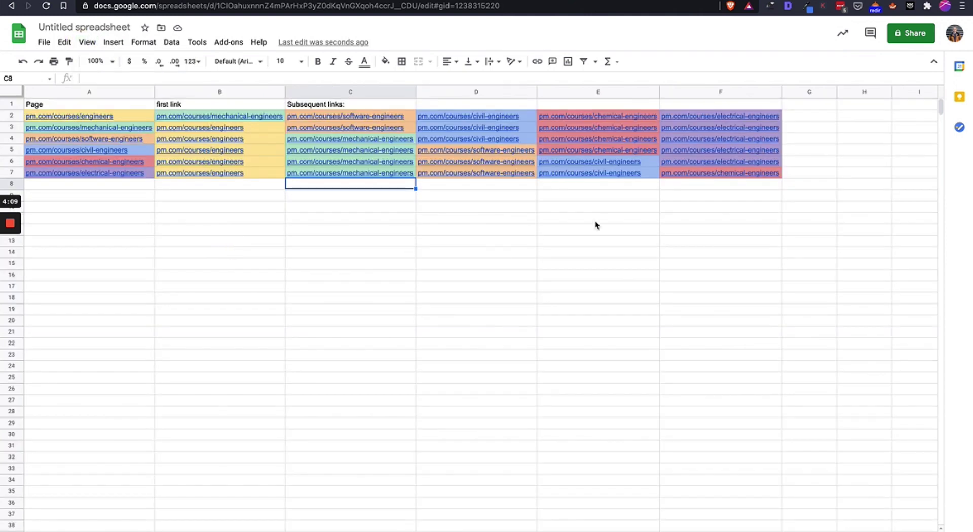
Examine the first and subsequent links in columns B to F, comparing the transposed links in rows 3 and 5 with the pages in column A
left_click(807, 163)
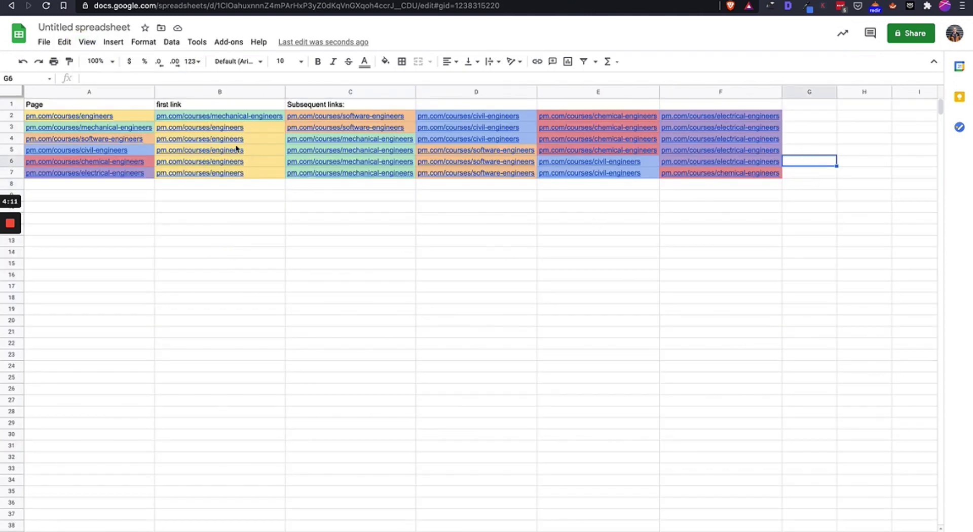
mouse_move(231, 142)
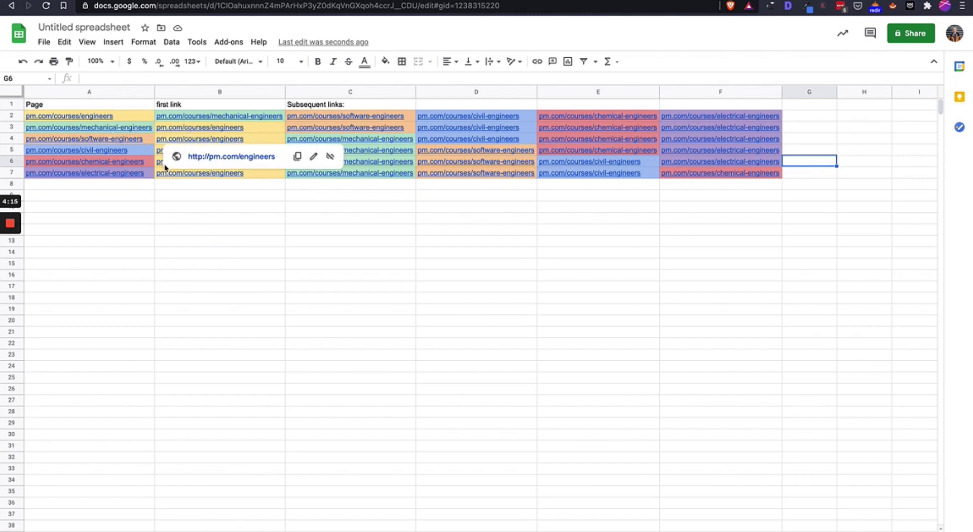
mouse_move(377, 172)
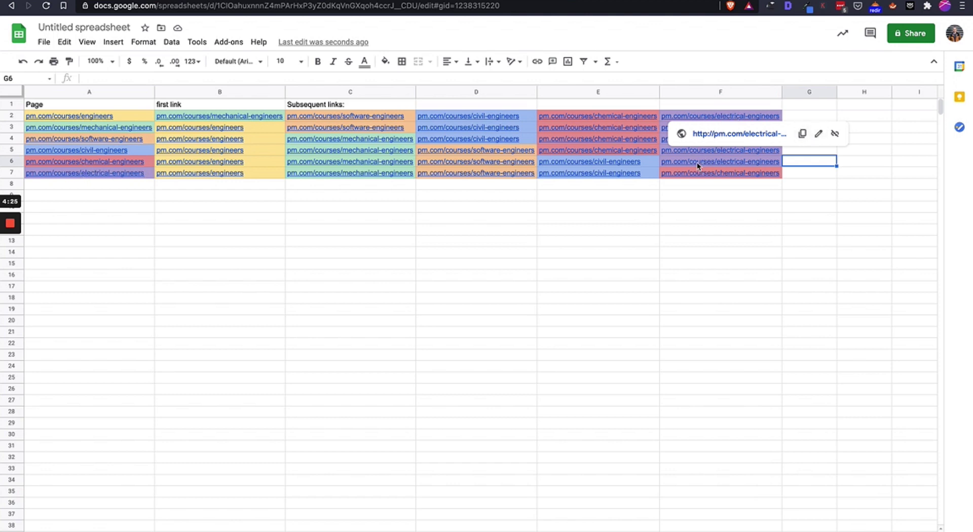
mouse_move(697, 163)
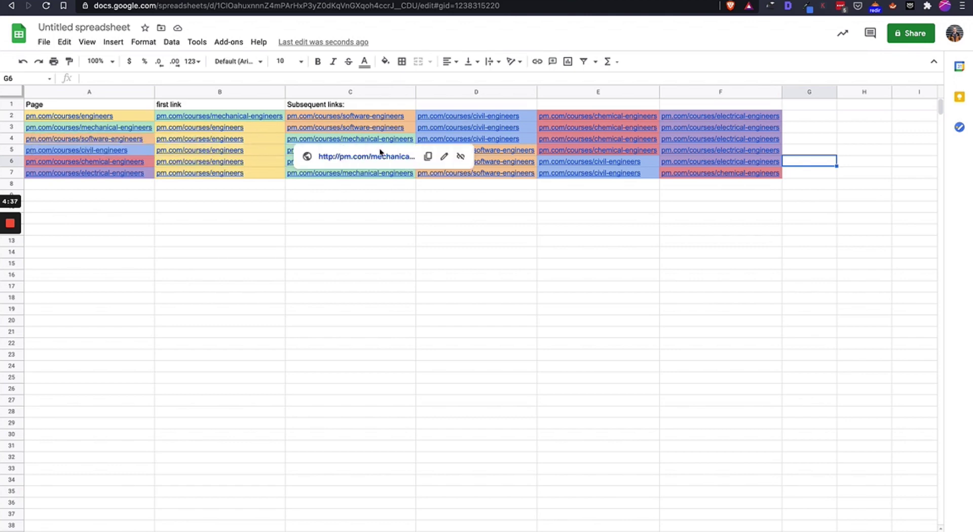
left_click(340, 217)
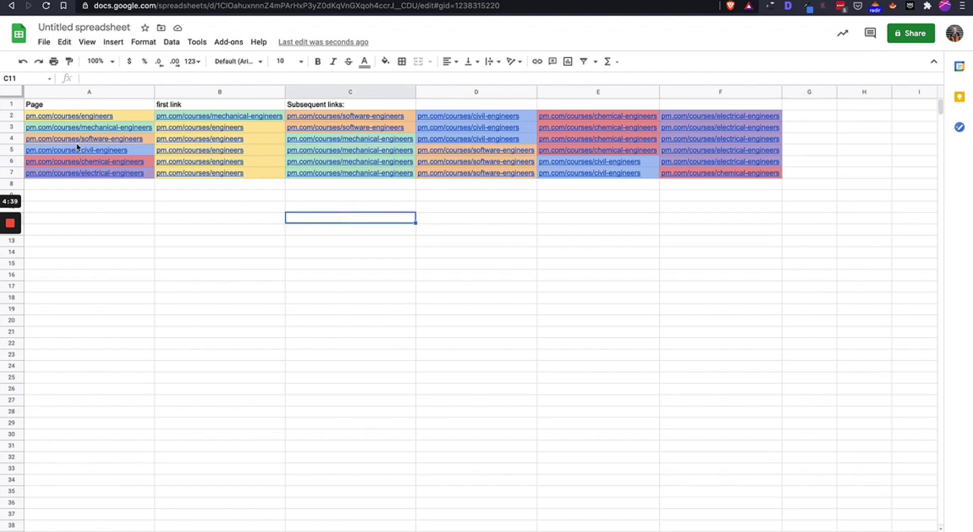
left_click(297, 128)
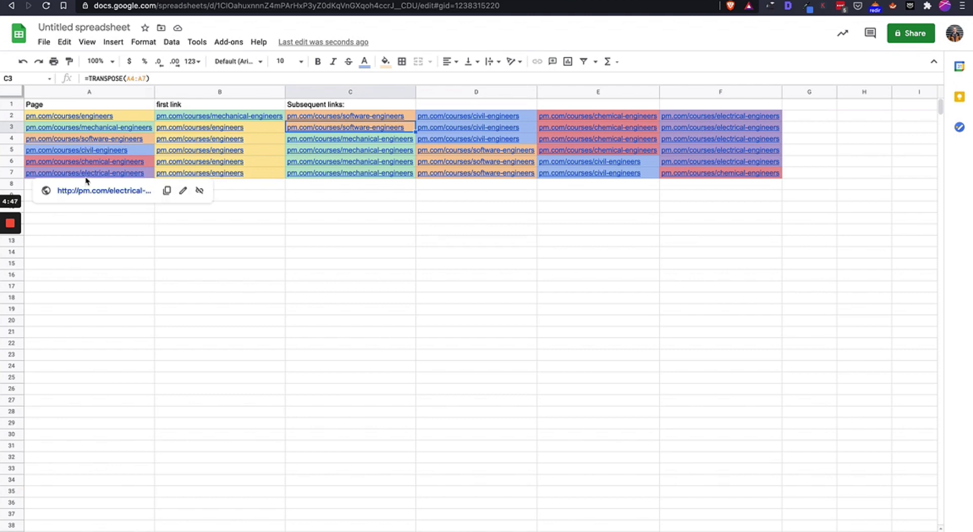
left_click(433, 150)
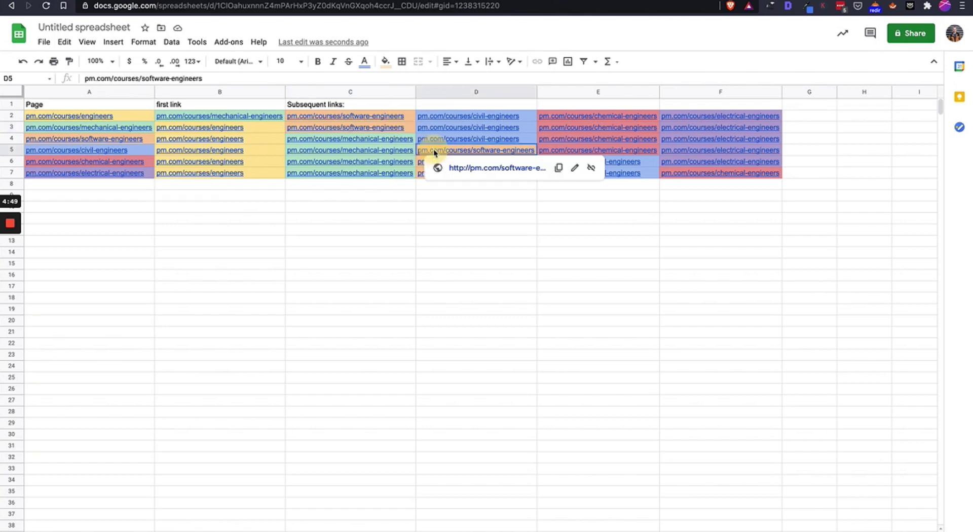
left_click(396, 150)
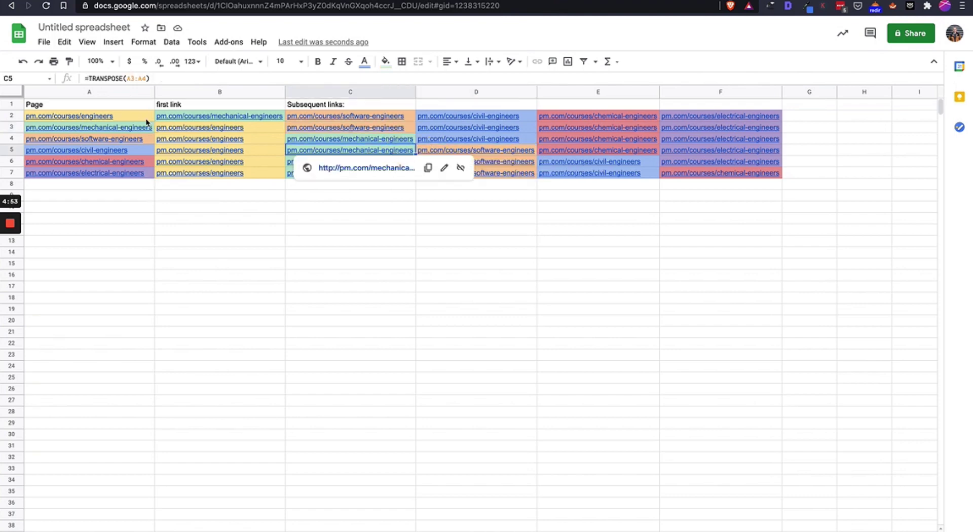
mouse_move(137, 124)
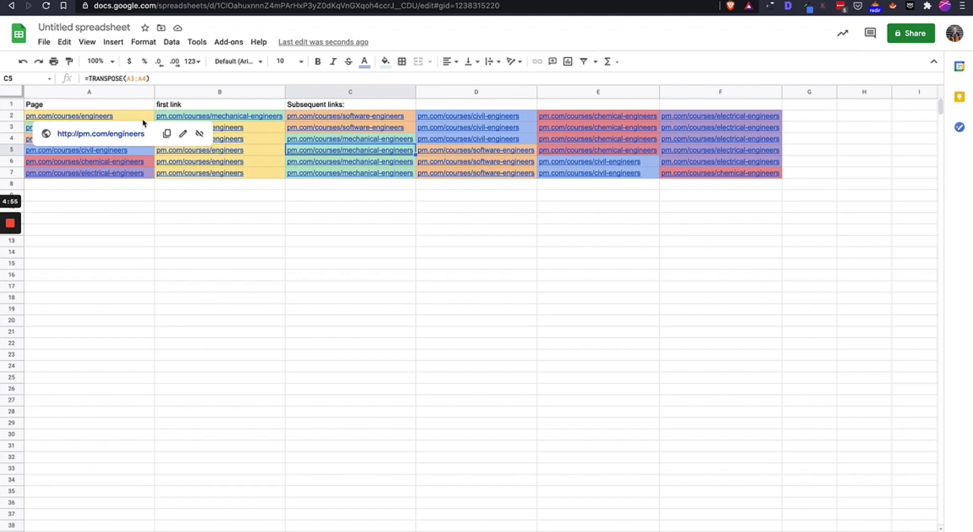
left_click(514, 152)
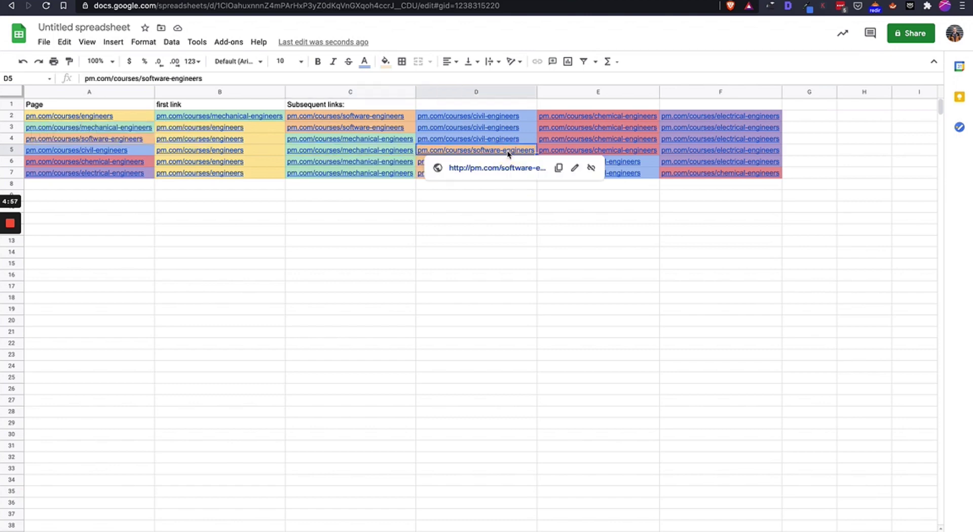
left_click(557, 151)
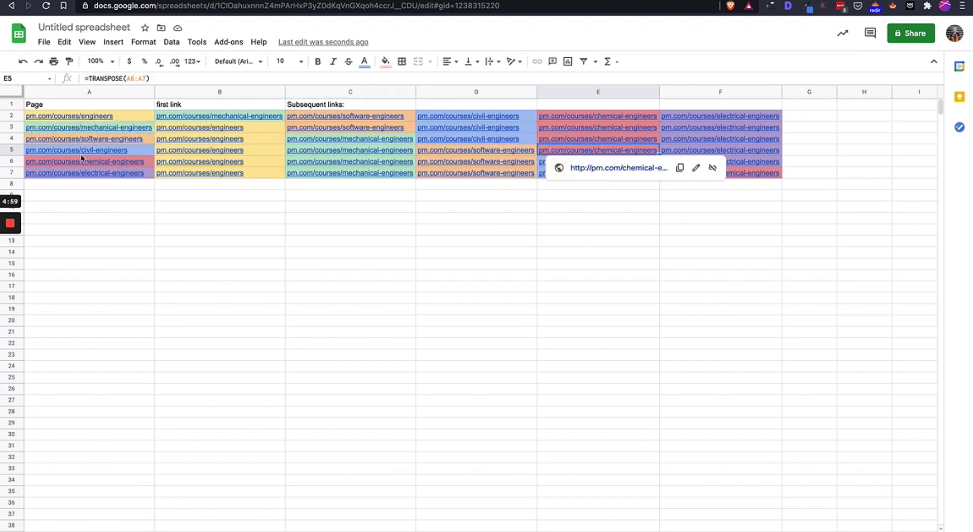
left_click(311, 250)
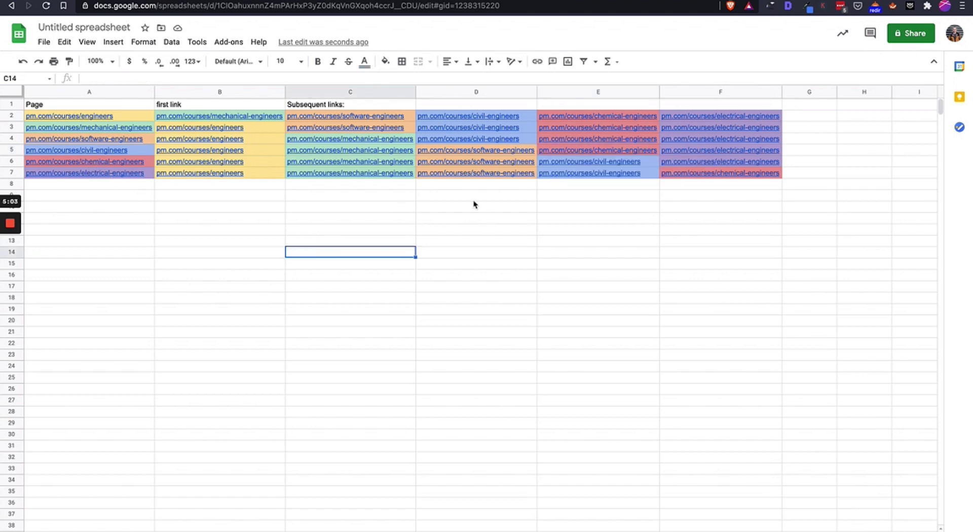
Review the parent engineers page and the mechanical and software engineers pages below it in column A
left_click(122, 115)
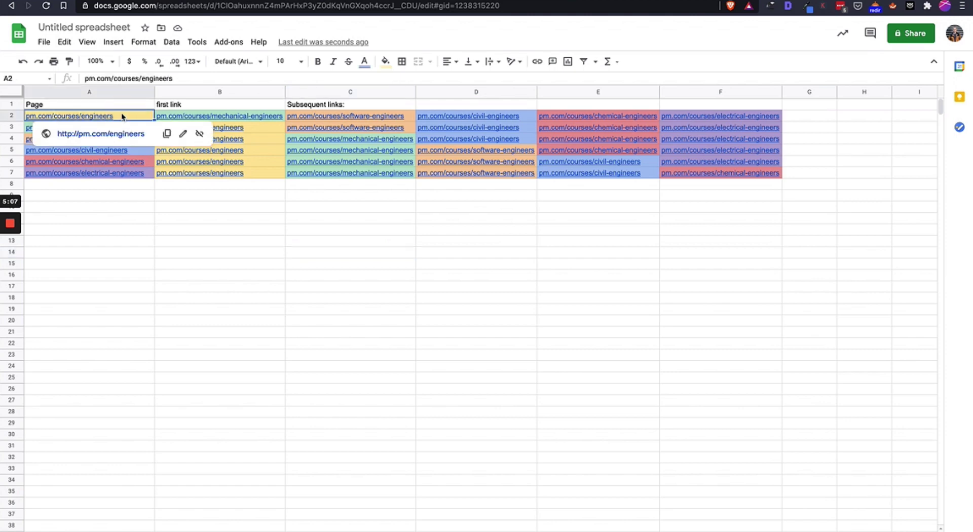
left_click(125, 252)
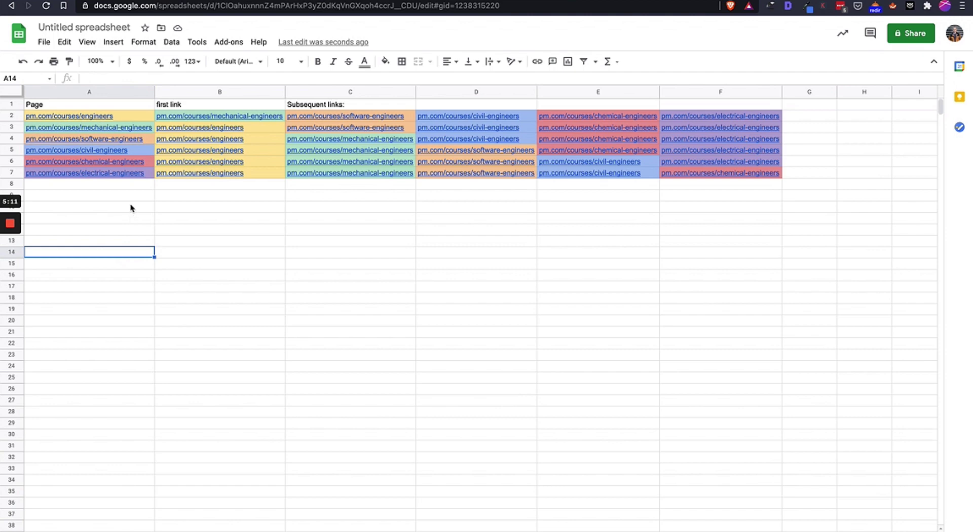
left_click(130, 120)
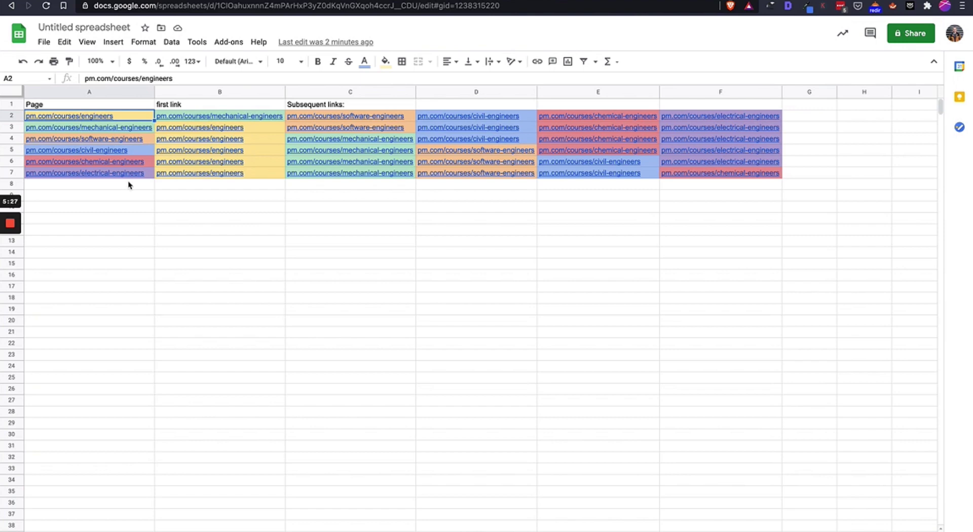
left_click(103, 128)
left_click(28, 139)
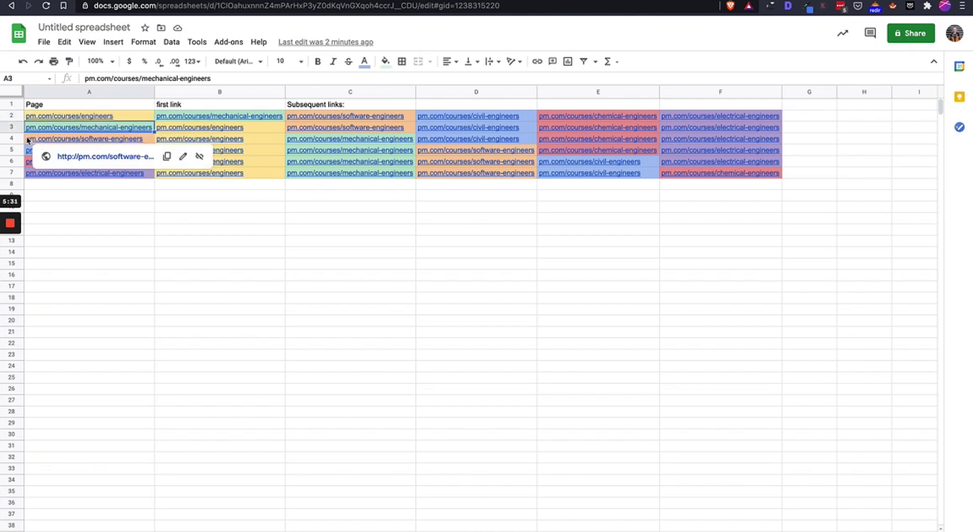
Review the civil, chemical and electrical engineers pages in column A
left_click(28, 150)
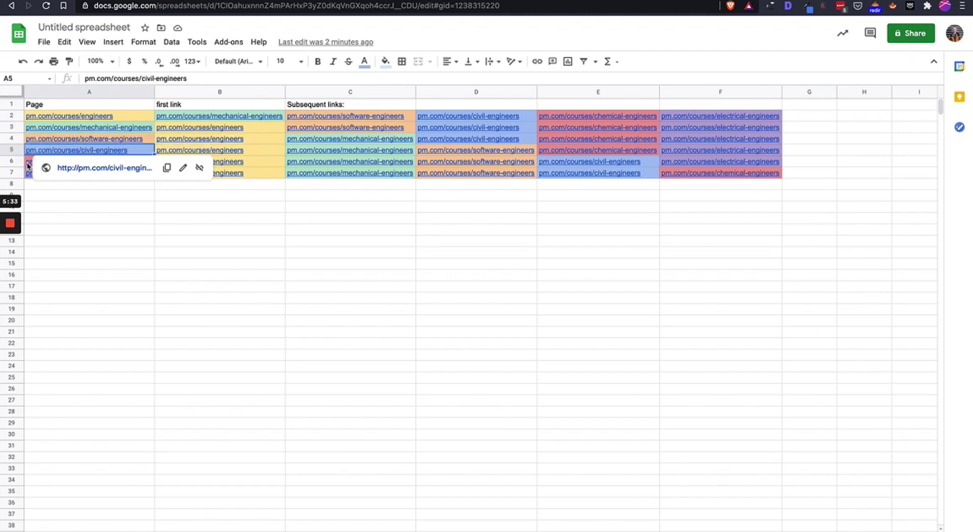
left_click(27, 161)
left_click(28, 173)
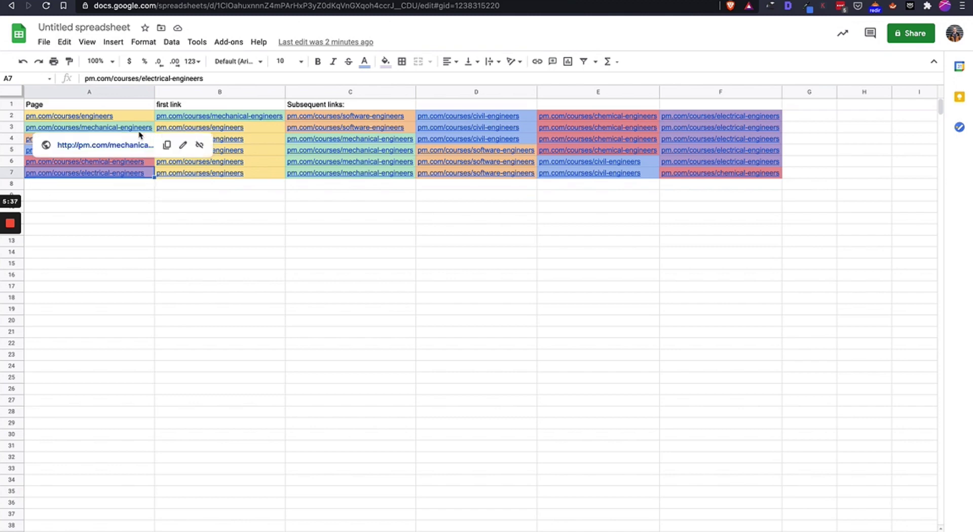
Examine the first and subsequent links of the mechanical engineers page in row 3 and the electrical engineers page in row 7
mouse_move(261, 140)
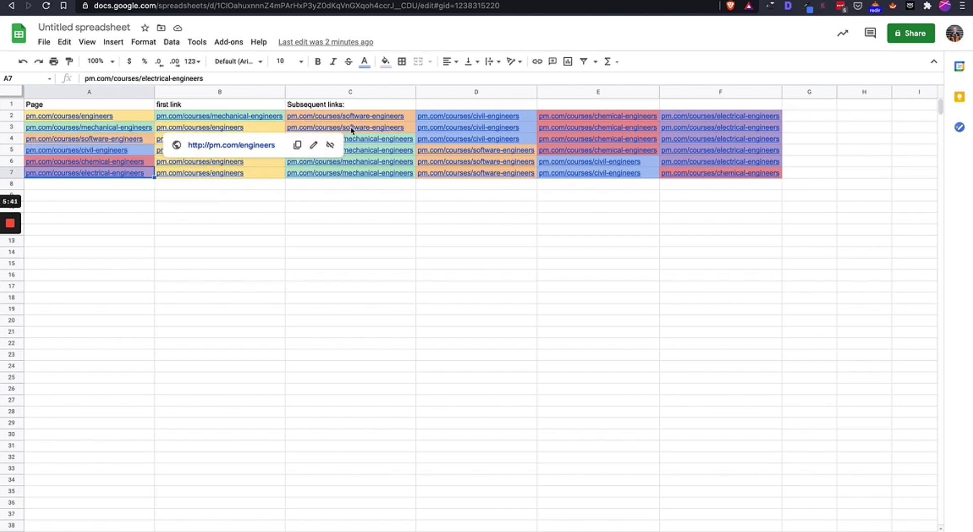
mouse_move(379, 129)
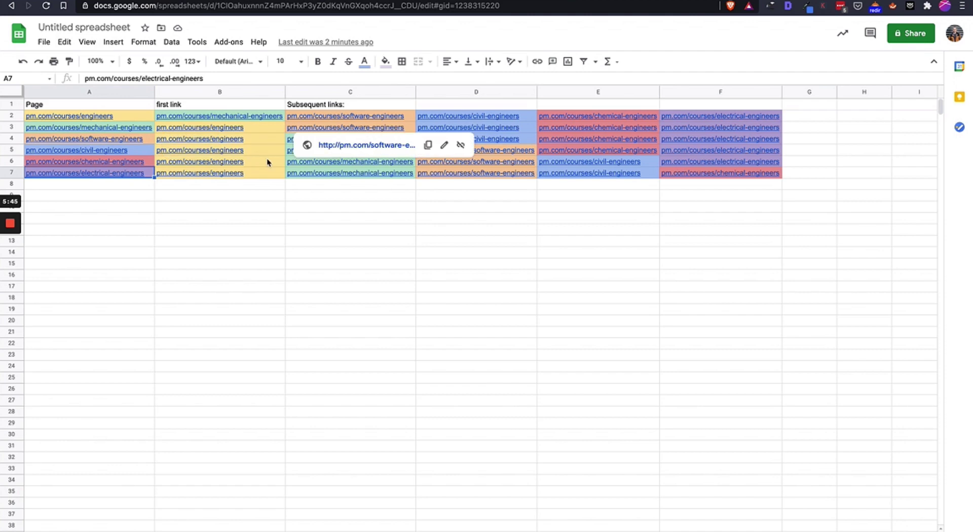
mouse_move(266, 158)
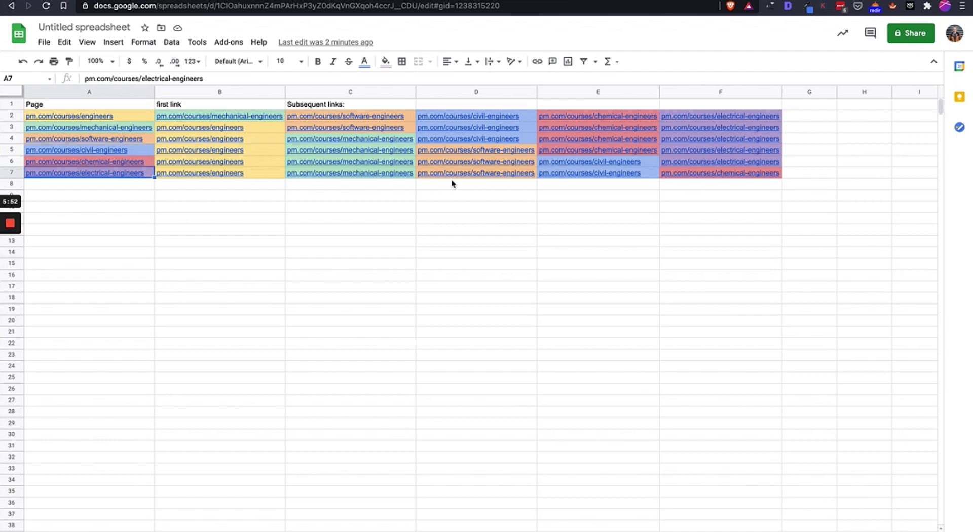
mouse_move(478, 176)
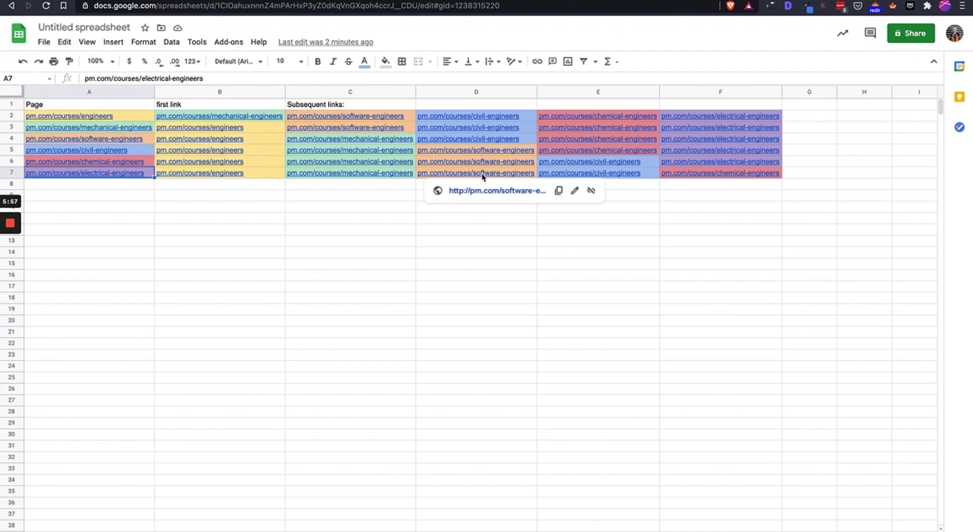
mouse_move(396, 175)
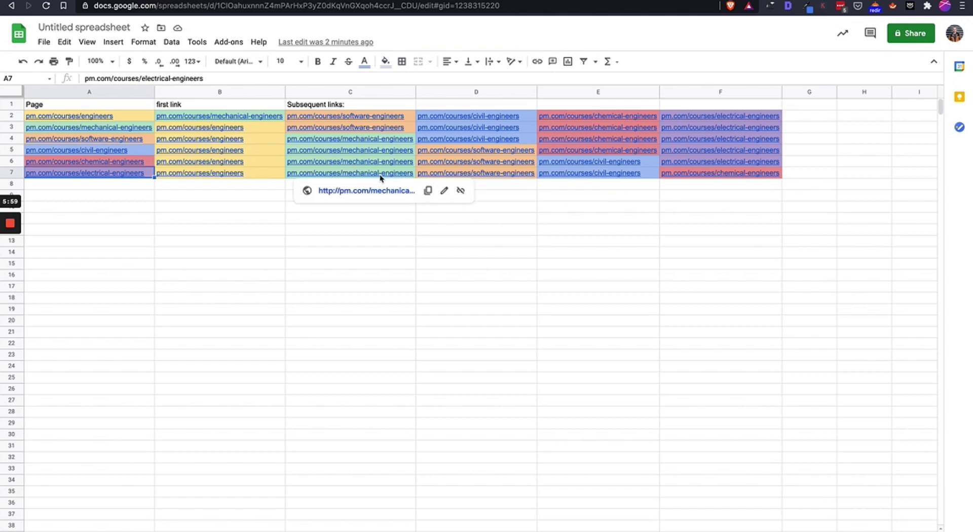
left_click(261, 175)
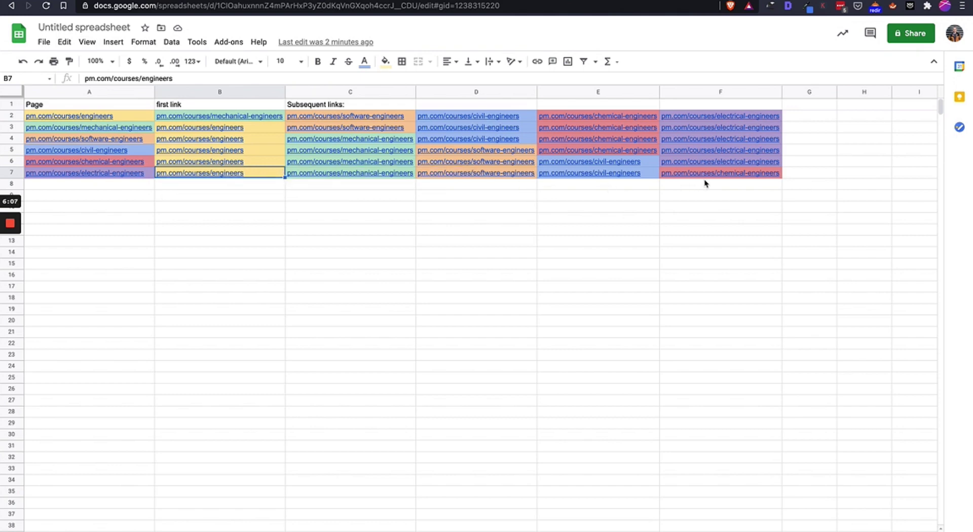
mouse_move(703, 179)
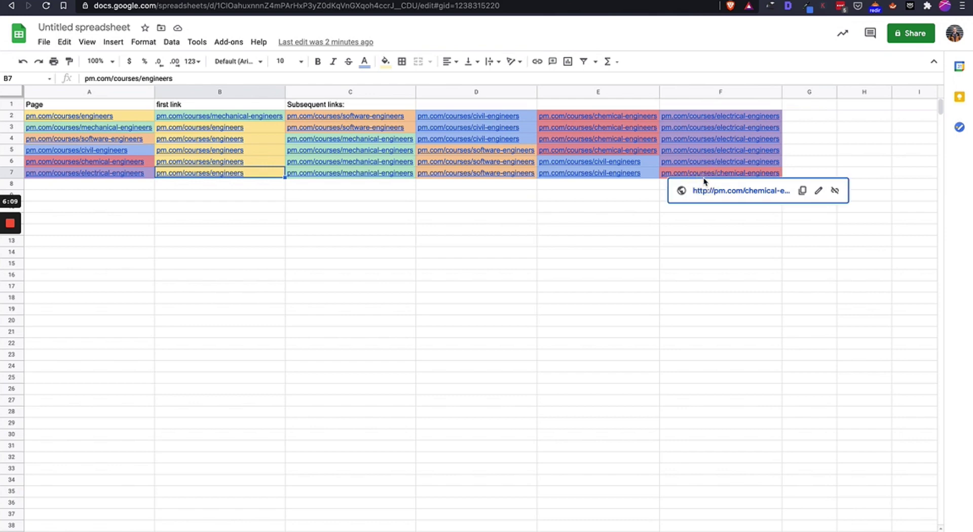
left_click(704, 175)
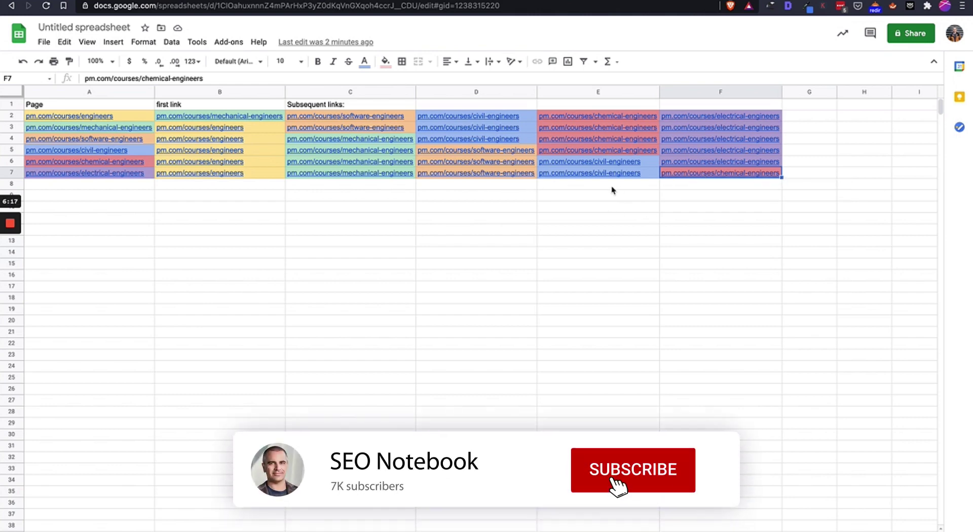
mouse_move(337, 176)
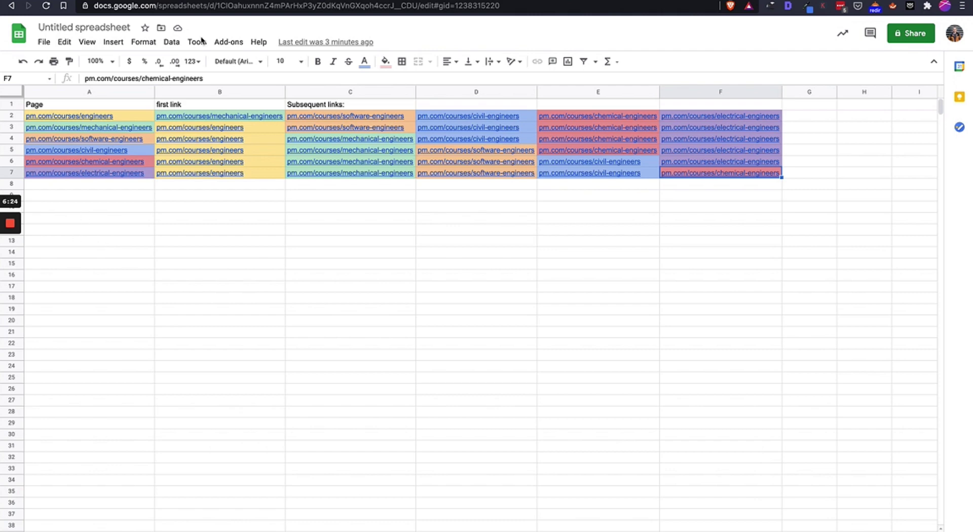
Switch from the internal linking spreadsheet to the seonotebook.com home page
left_click(239, 0)
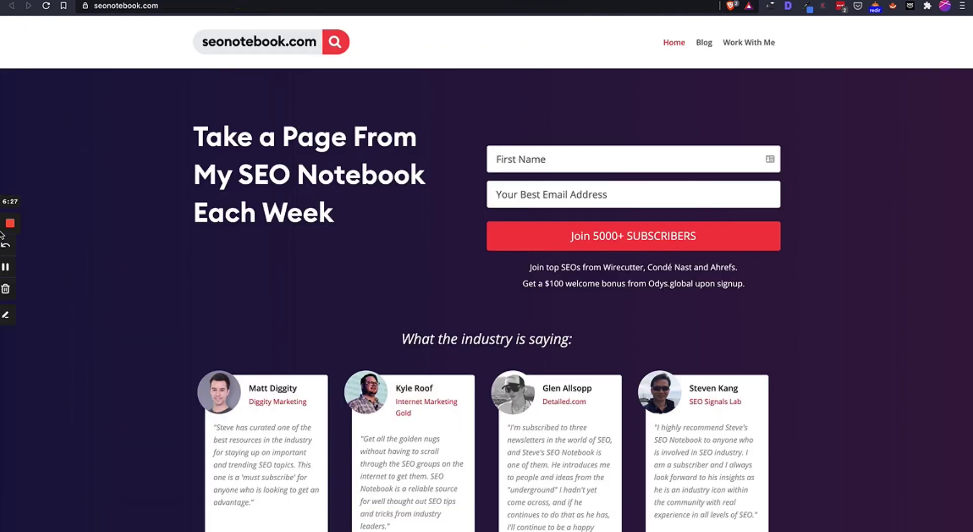